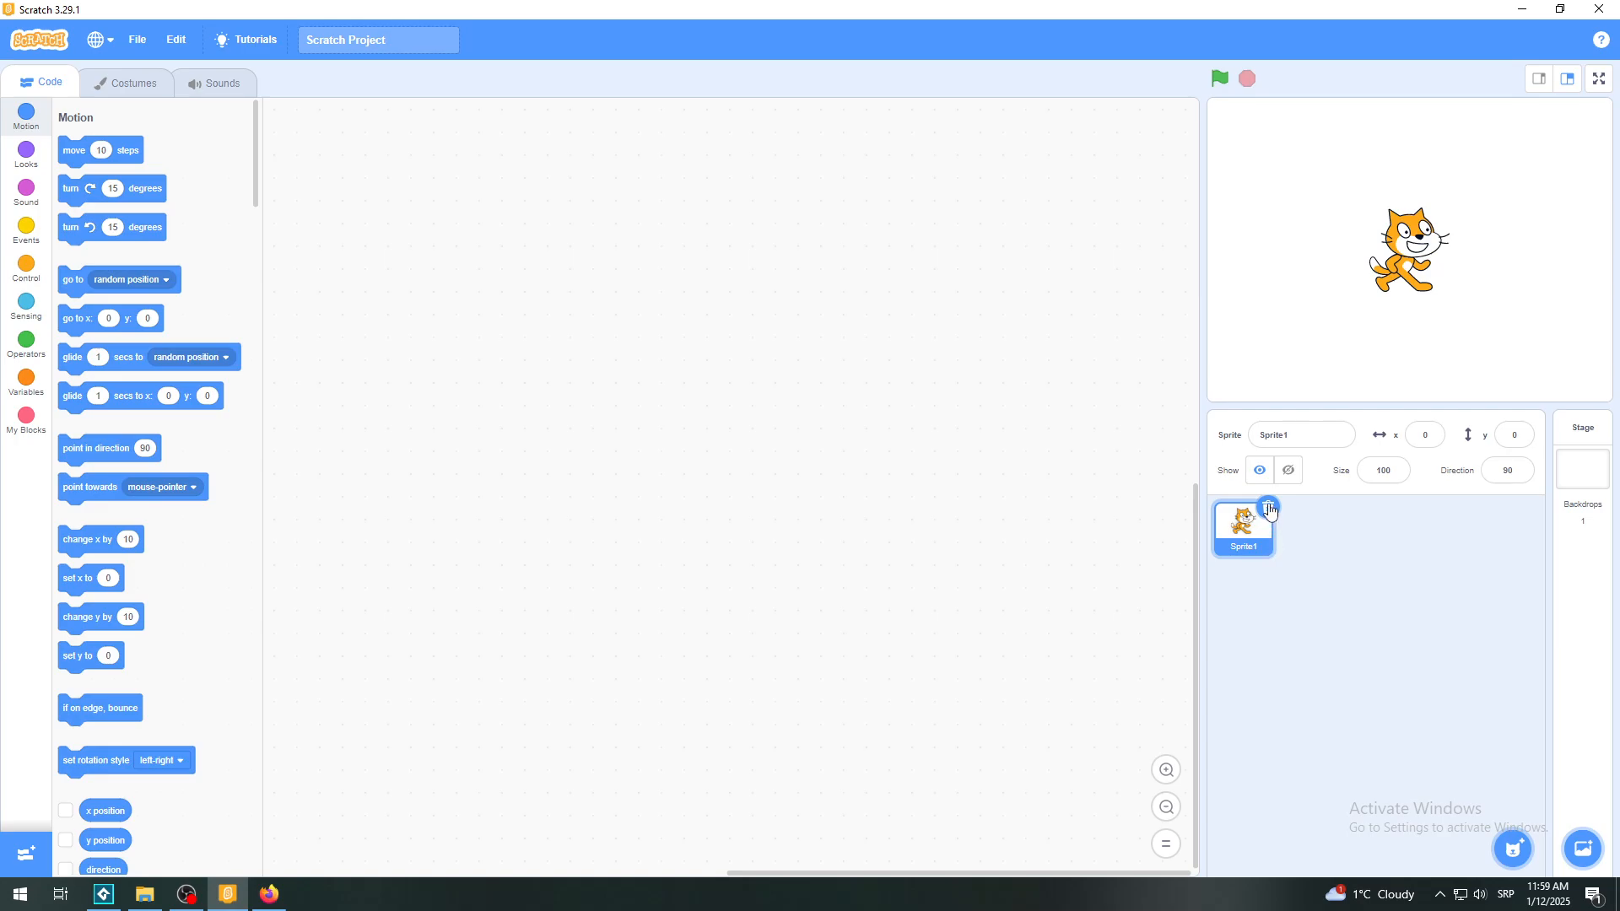
Step: Delete the default cat sprite and create a new blank sprite with the Paint option
{"action": "left_click", "coordinate": [1270, 510]}
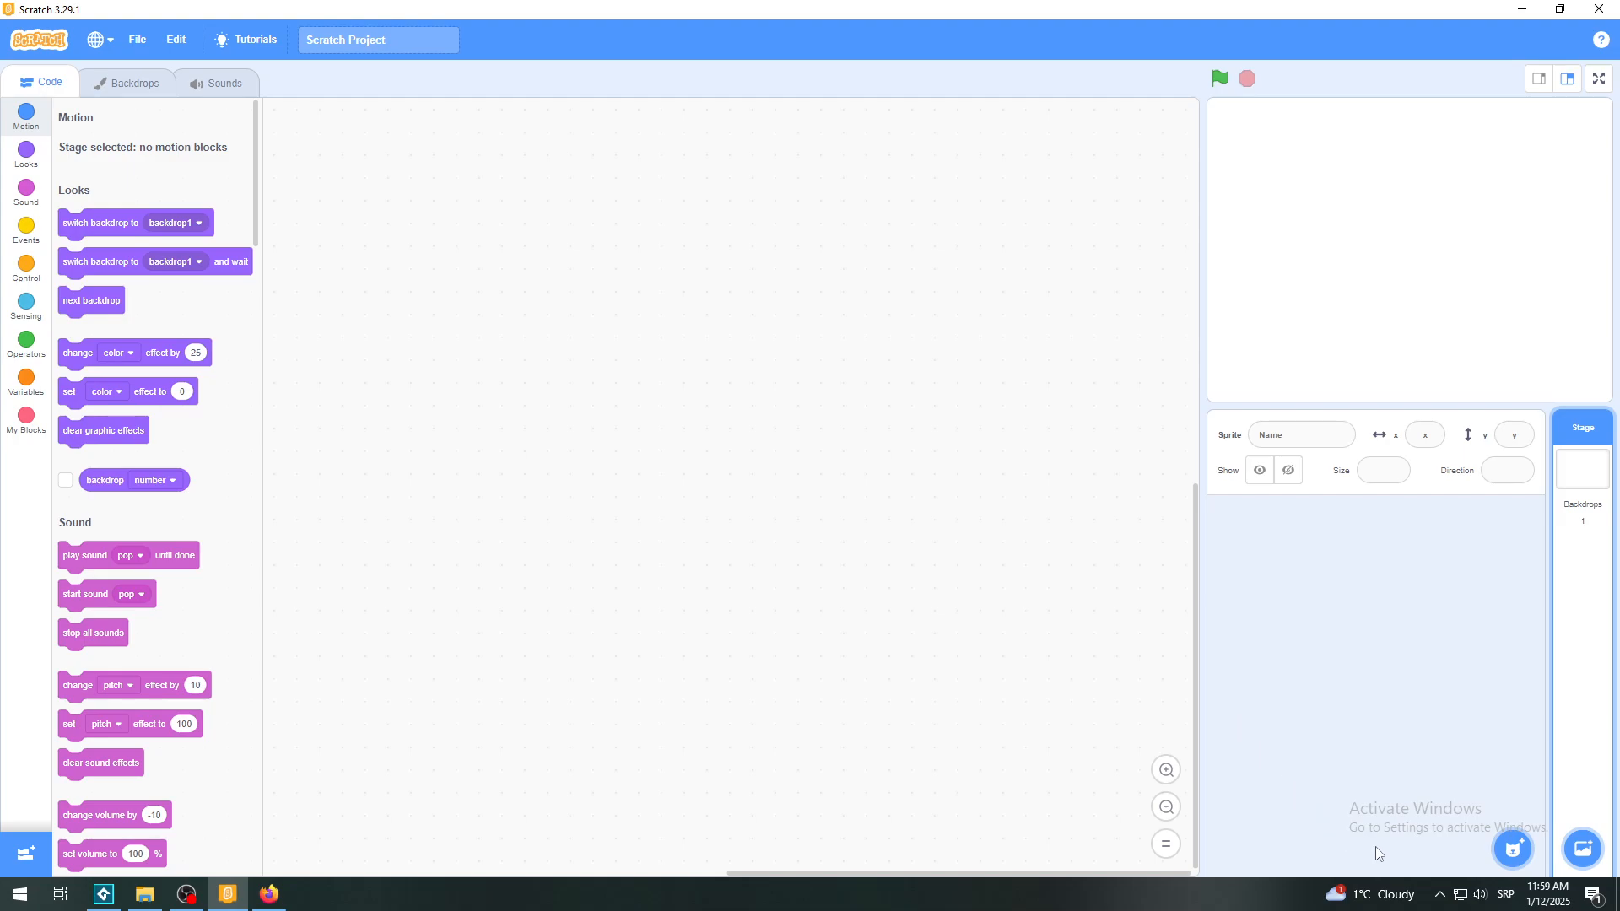
{"action": "mouse_move", "coordinate": [1513, 848]}
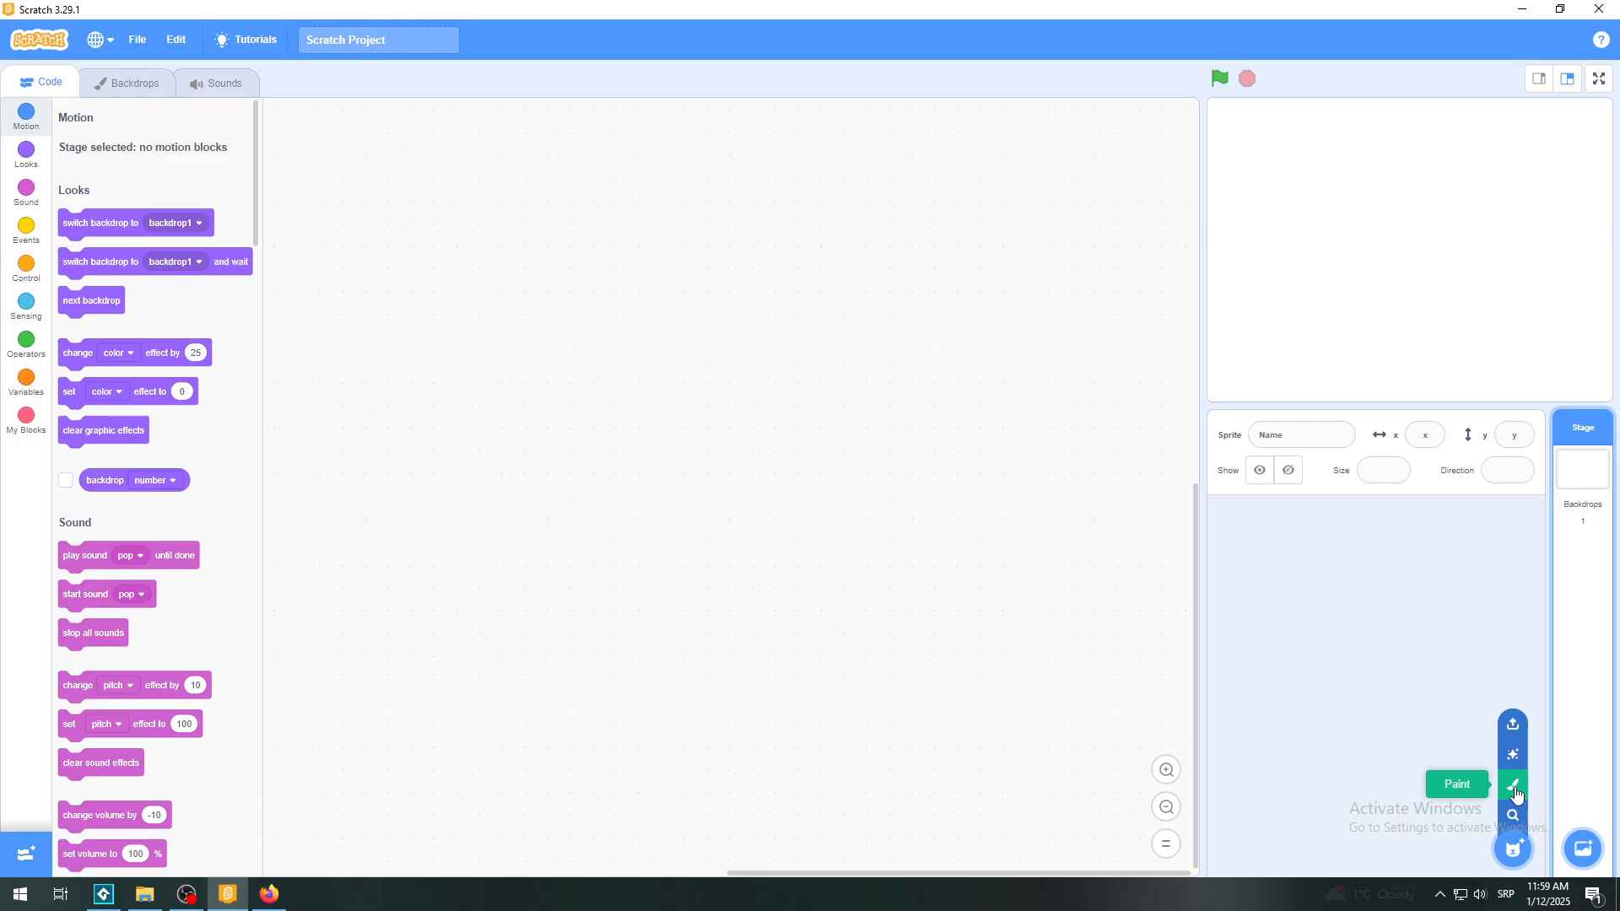
{"action": "left_click", "coordinate": [1515, 786]}
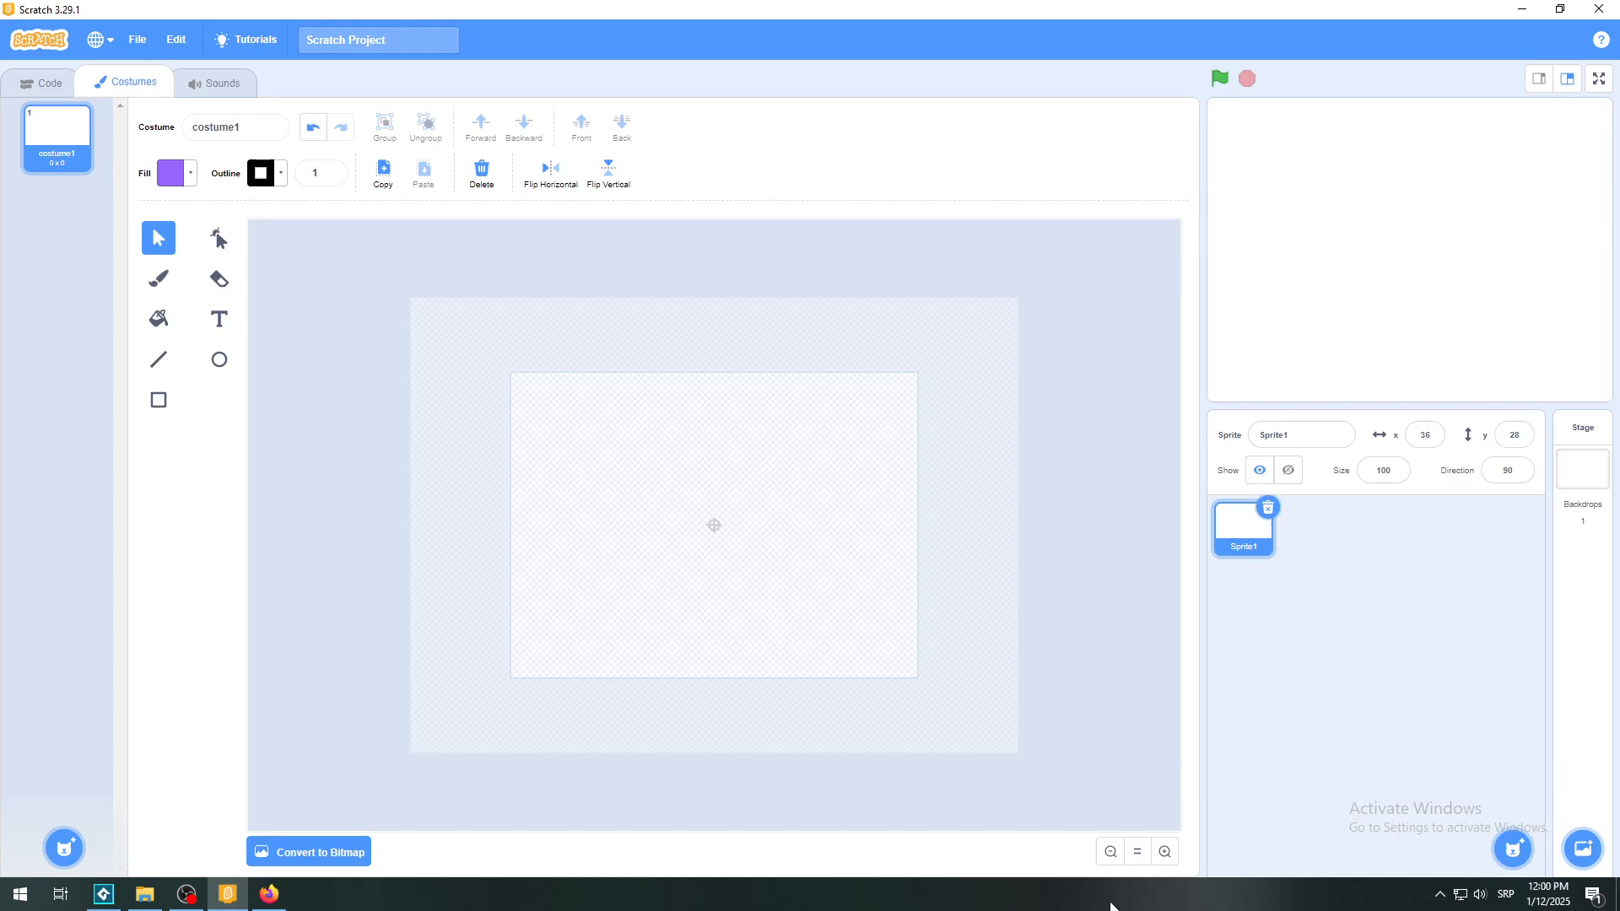
Step: Choose the Line tool and set the outline width to 4, testing a diagonal line and undoing it
{"action": "left_click", "coordinate": [1165, 852]}
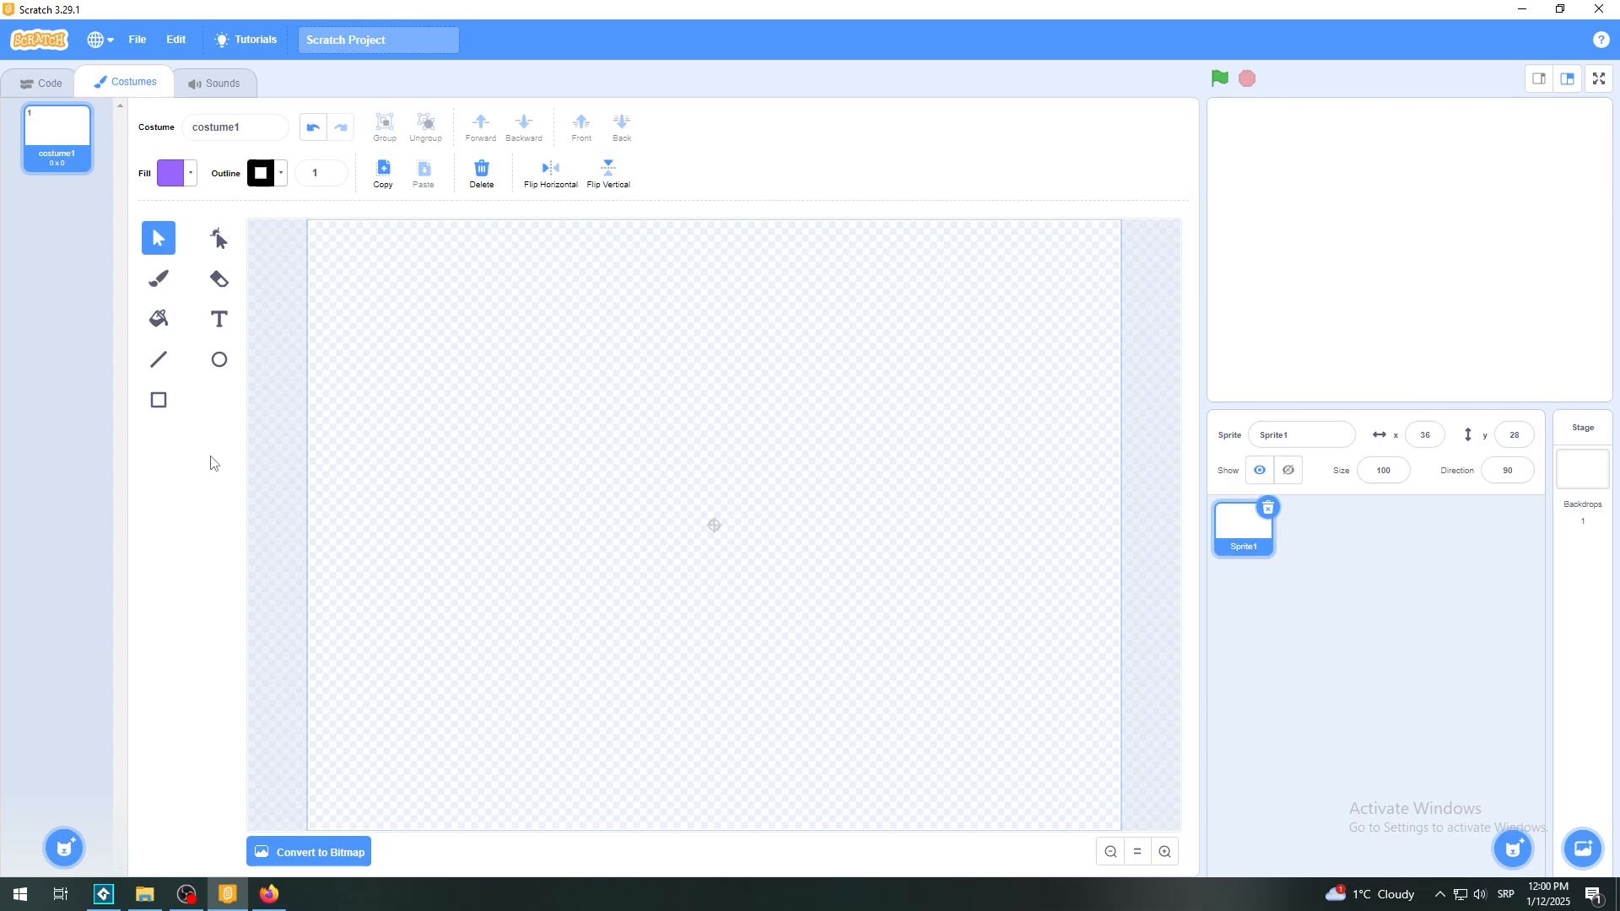
{"action": "left_click", "coordinate": [160, 365]}
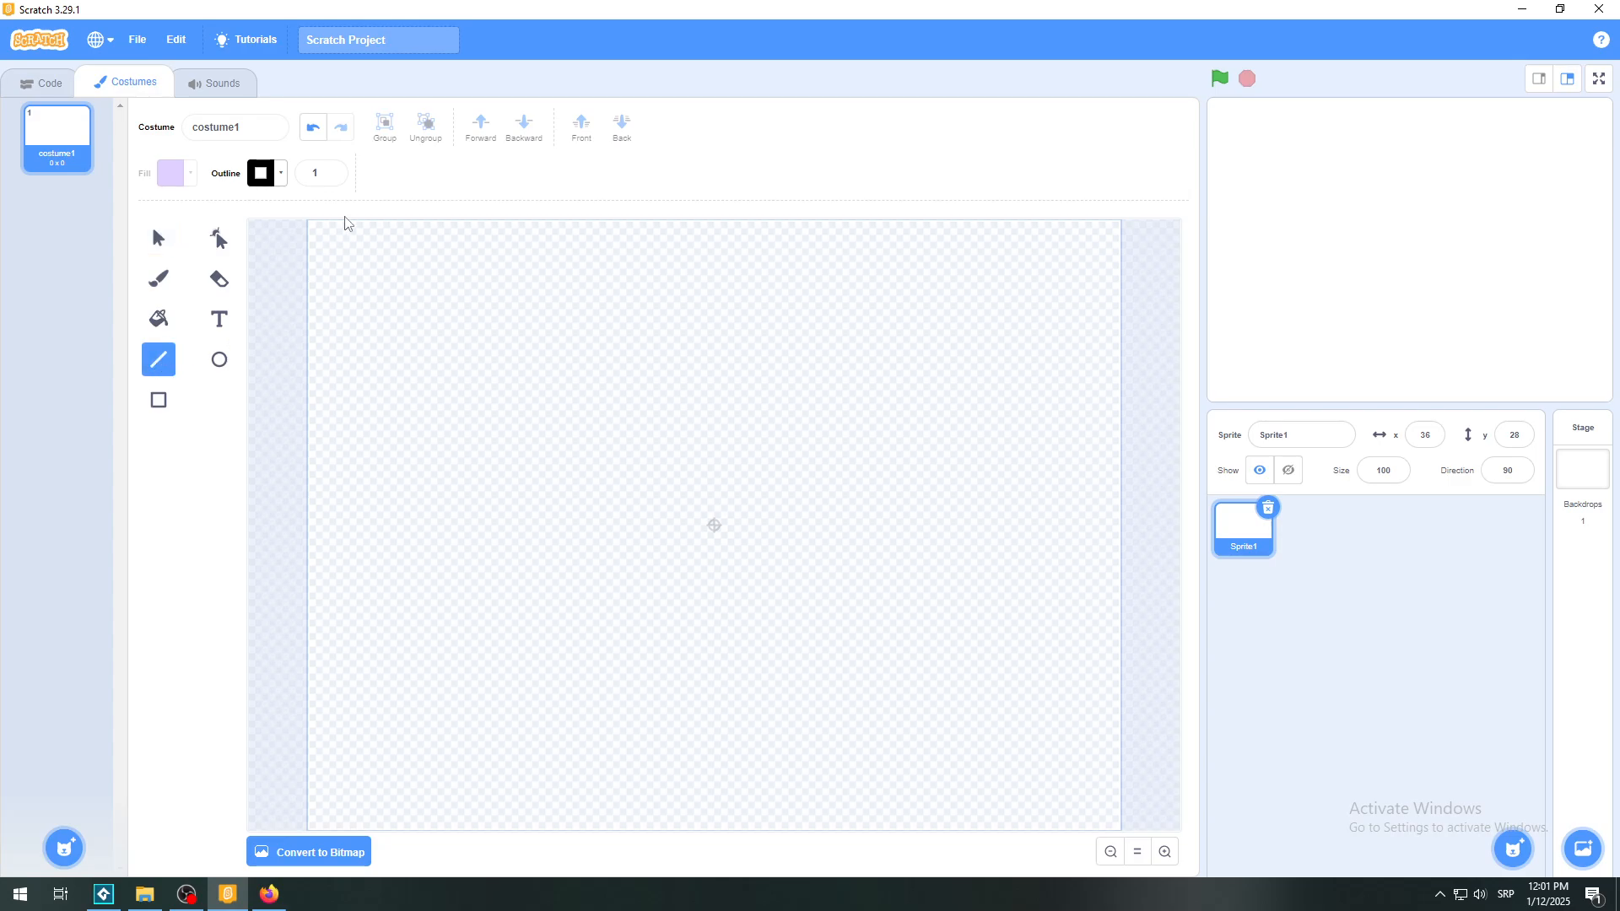
{"action": "left_click", "coordinate": [332, 170]}
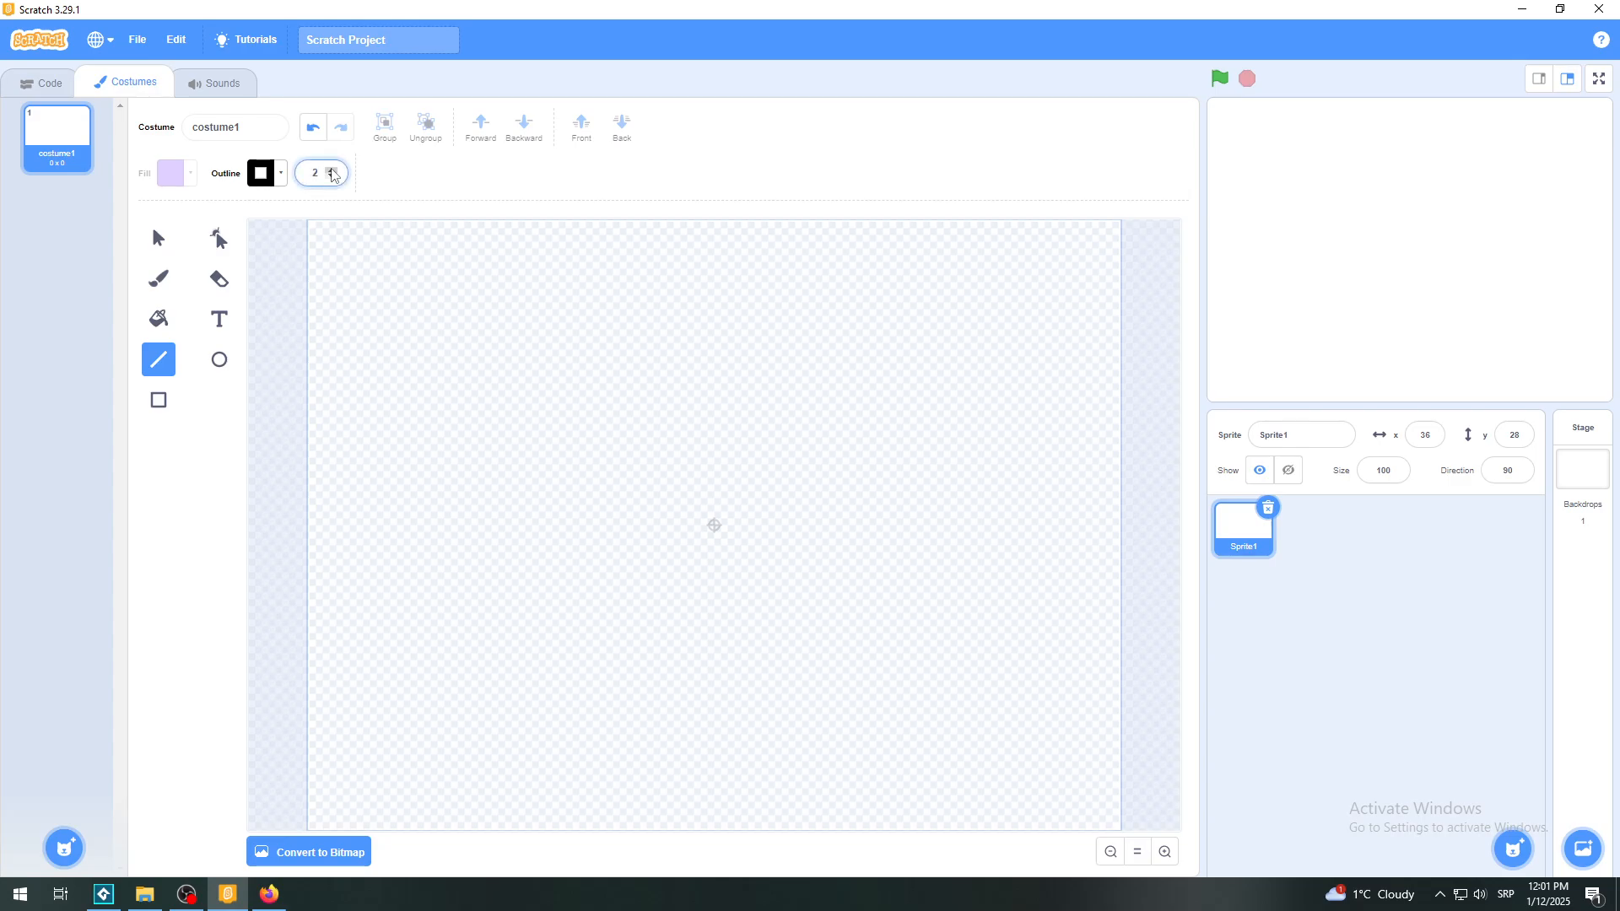
{"action": "left_click", "coordinate": [332, 171]}
{"action": "mouse_move", "coordinate": [425, 525]}
{"action": "left_mouse_down"}
{"action": "mouse_move", "coordinate": [722, 393]}
{"action": "mouse_move", "coordinate": [602, 332]}
{"action": "left_mouse_up"}
{"action": "left_click", "coordinate": [313, 128]}
{"action": "left_click", "coordinate": [331, 173]}
Step: Try out diagonal, vertical and horizontal lines on the costume canvas, undoing all of them
{"action": "mouse_move", "coordinate": [441, 535]}
{"action": "left_mouse_down"}
{"action": "mouse_move", "coordinate": [528, 367]}
{"action": "mouse_move", "coordinate": [564, 351]}
{"action": "left_mouse_up"}
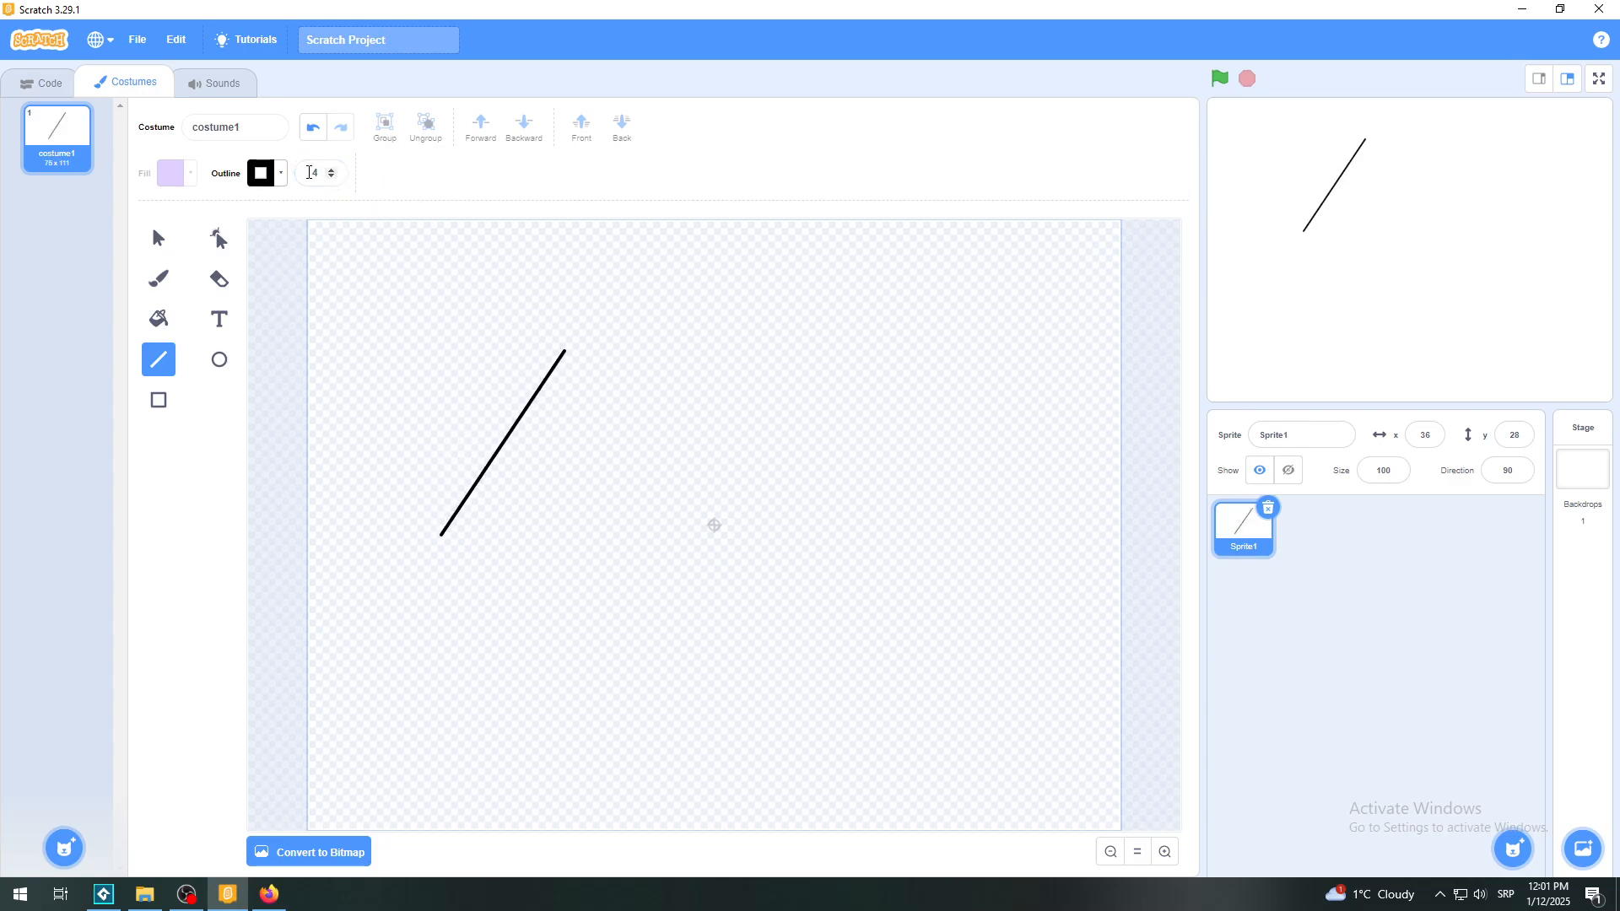
{"action": "left_click", "coordinate": [309, 135]}
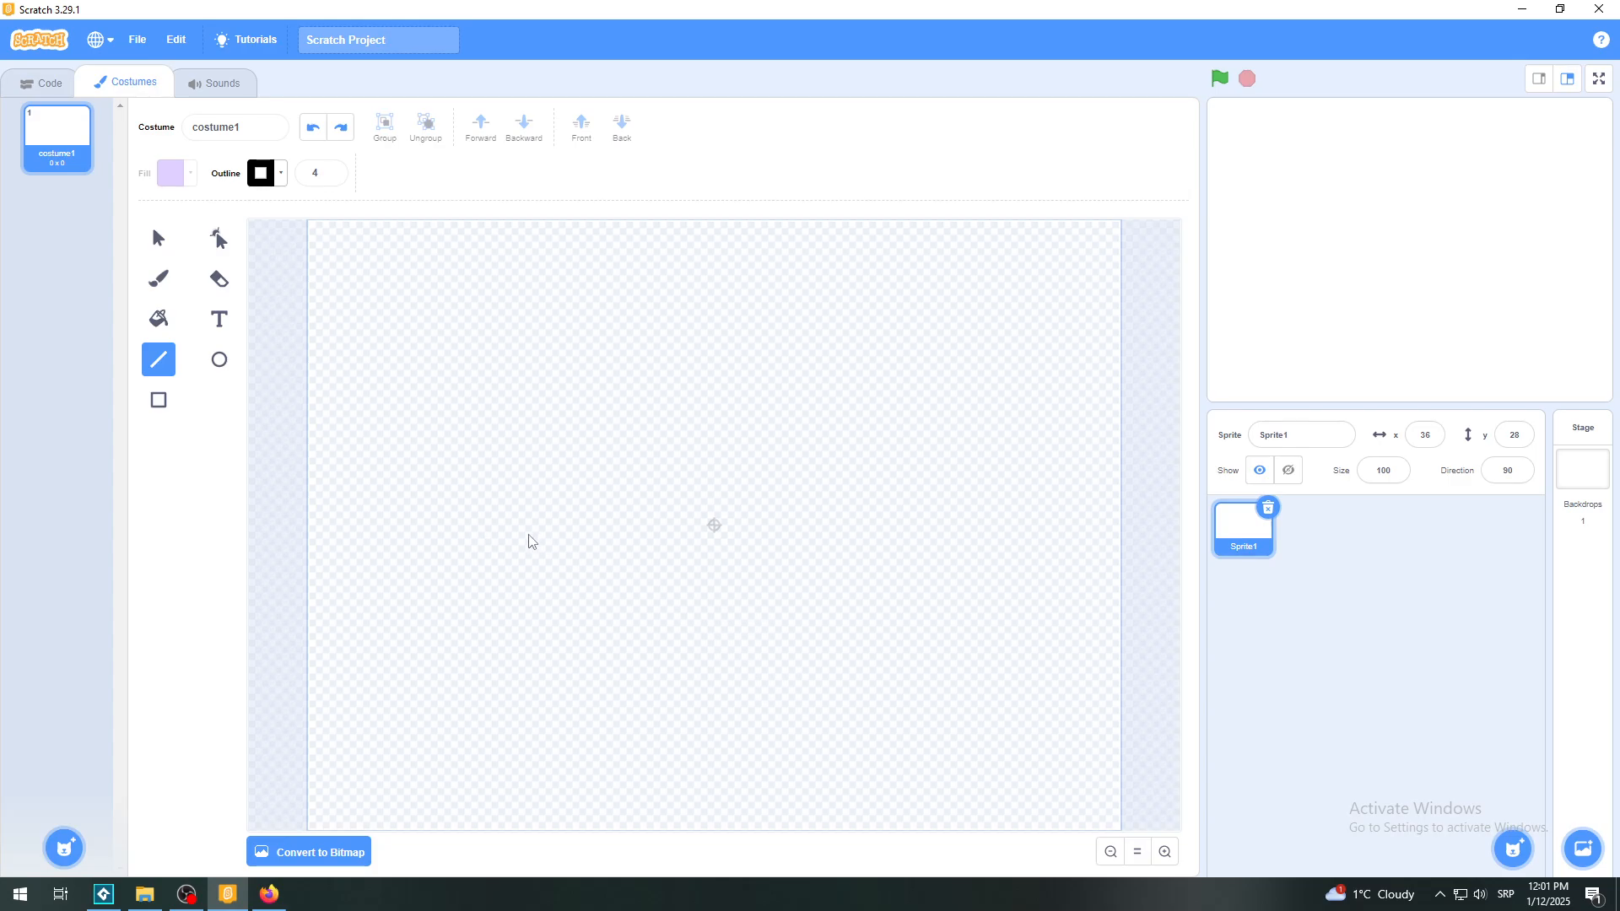
{"action": "mouse_move", "coordinate": [432, 526]}
{"action": "left_mouse_down"}
{"action": "mouse_move", "coordinate": [597, 326]}
{"action": "mouse_move", "coordinate": [669, 369]}
{"action": "mouse_move", "coordinate": [496, 340]}
{"action": "mouse_move", "coordinate": [481, 305]}
{"action": "mouse_move", "coordinate": [578, 314]}
{"action": "mouse_move", "coordinate": [575, 331]}
{"action": "mouse_move", "coordinate": [535, 305]}
{"action": "mouse_move", "coordinate": [538, 401]}
{"action": "mouse_move", "coordinate": [656, 353]}
{"action": "mouse_move", "coordinate": [461, 331]}
{"action": "mouse_move", "coordinate": [506, 304]}
{"action": "mouse_move", "coordinate": [554, 349]}
{"action": "mouse_move", "coordinate": [415, 313]}
{"action": "mouse_move", "coordinate": [450, 306]}
{"action": "mouse_move", "coordinate": [430, 287]}
{"action": "left_mouse_up"}
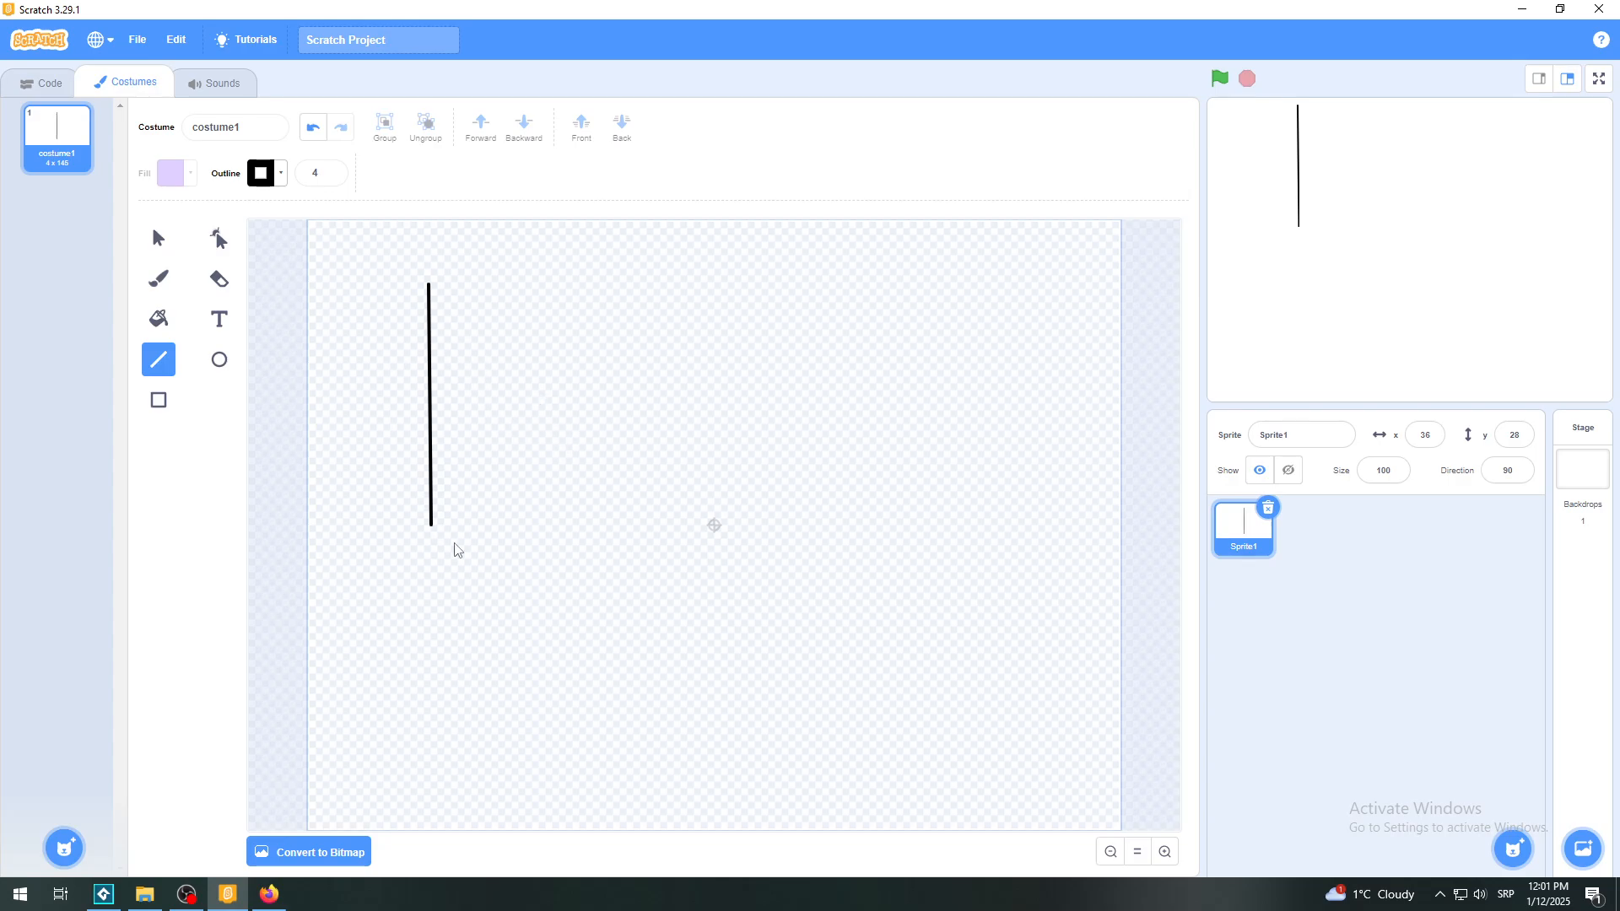
{"action": "left_click_drag", "start_coordinate": [369, 548], "coordinate": [631, 549]}
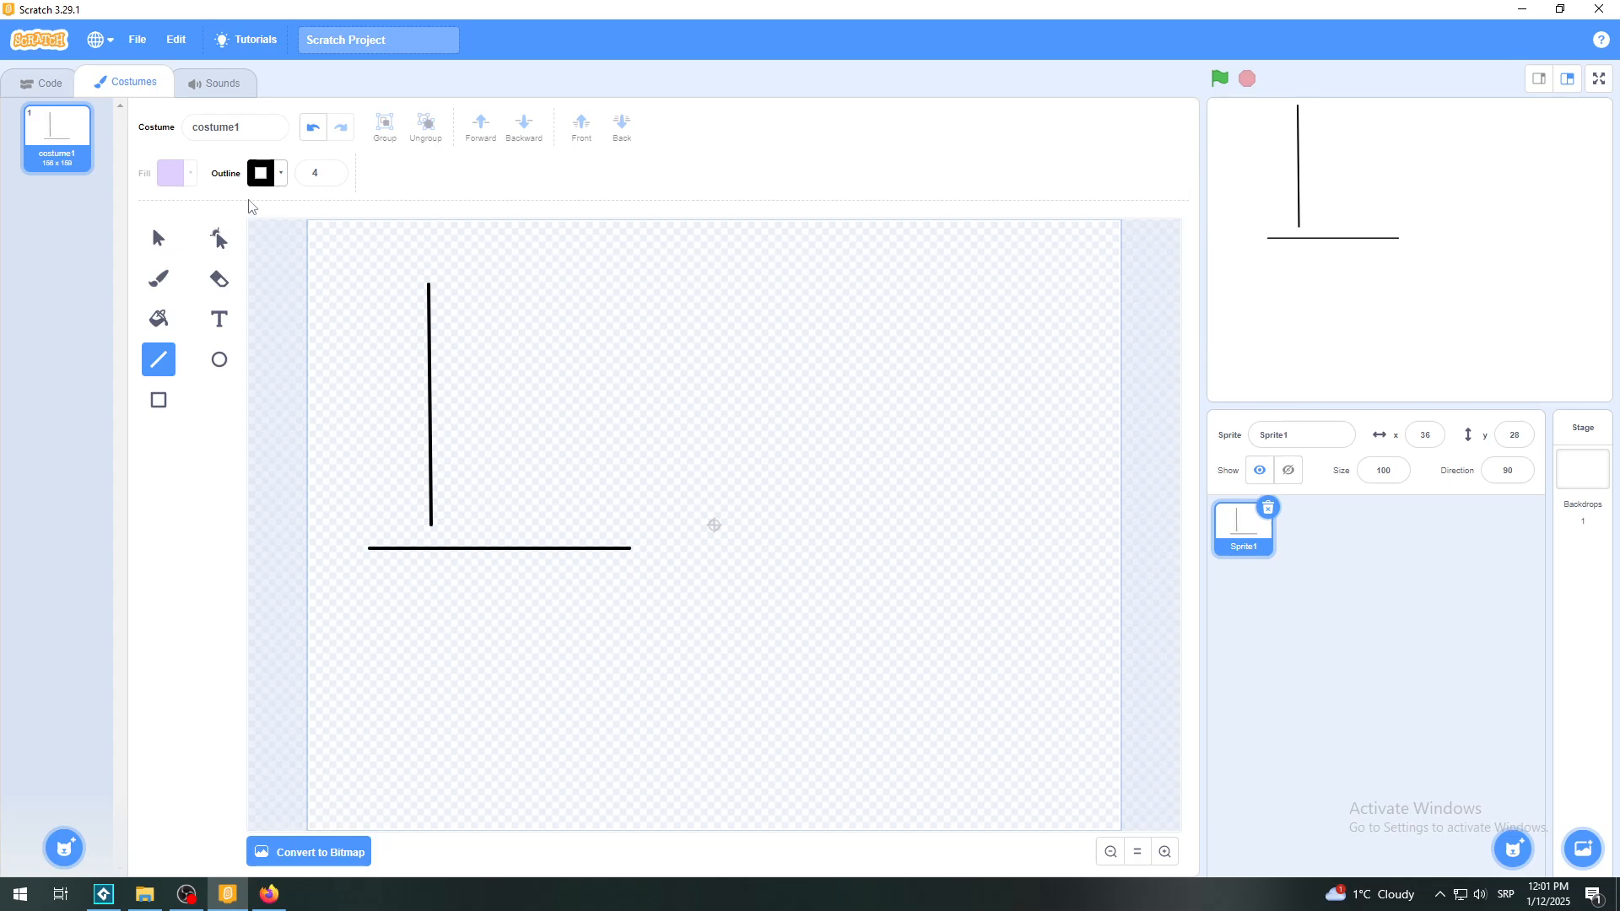
{"action": "left_click", "coordinate": [311, 130]}
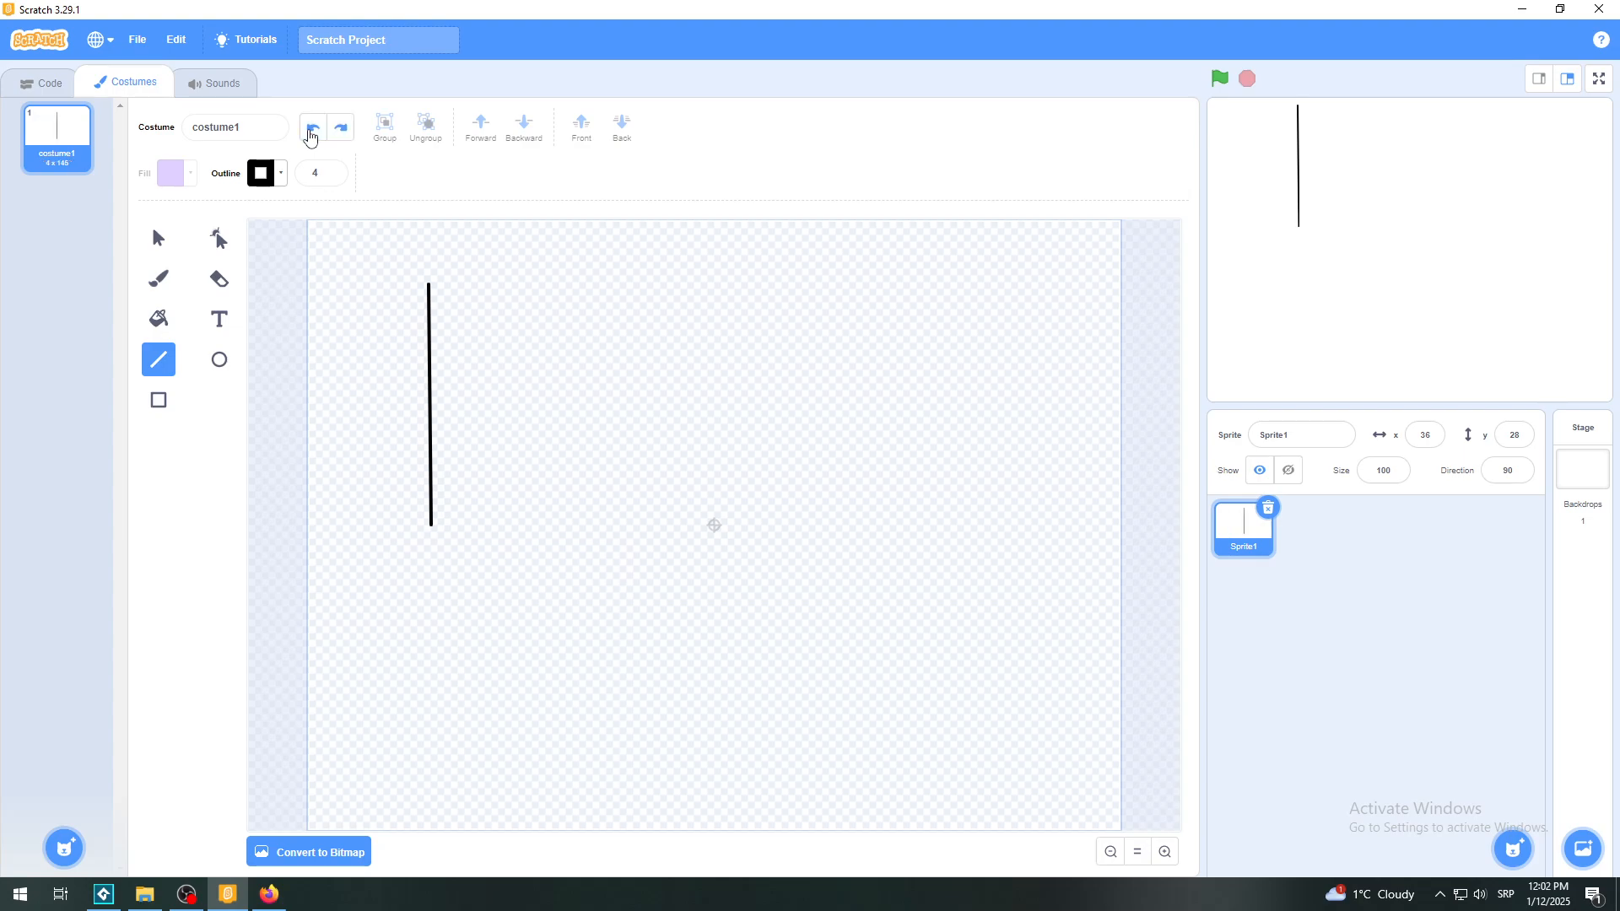
{"action": "left_click", "coordinate": [311, 130]}
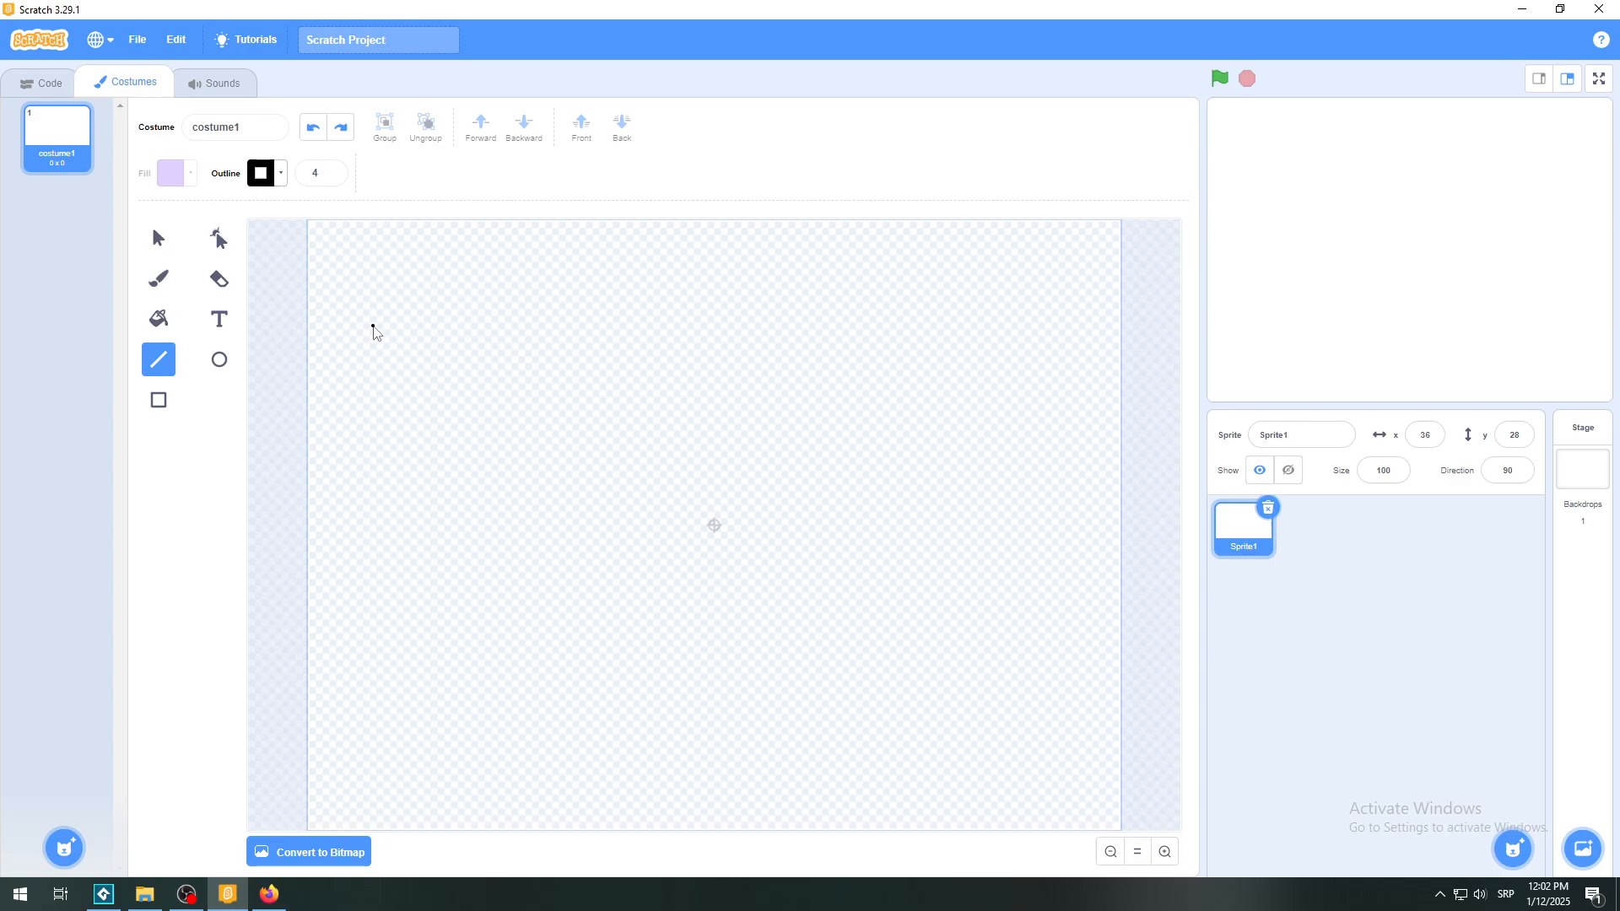
Step: Draw seven parallel horizontal lines in the upper left of the canvas, each shorter than the one above
{"action": "mouse_move", "coordinate": [372, 326]}
{"action": "left_mouse_down"}
{"action": "mouse_move", "coordinate": [449, 361]}
{"action": "mouse_move", "coordinate": [525, 329]}
{"action": "mouse_move", "coordinate": [647, 329]}
{"action": "mouse_move", "coordinate": [807, 355]}
{"action": "mouse_move", "coordinate": [831, 380]}
{"action": "mouse_move", "coordinate": [947, 293]}
{"action": "mouse_move", "coordinate": [948, 391]}
{"action": "mouse_move", "coordinate": [901, 329]}
{"action": "mouse_move", "coordinate": [816, 347]}
{"action": "mouse_move", "coordinate": [650, 322]}
{"action": "mouse_move", "coordinate": [731, 279]}
{"action": "mouse_move", "coordinate": [759, 376]}
{"action": "mouse_move", "coordinate": [776, 287]}
{"action": "mouse_move", "coordinate": [834, 323]}
{"action": "mouse_move", "coordinate": [559, 326]}
{"action": "left_mouse_up"}
{"action": "left_click_drag", "start_coordinate": [385, 354], "coordinate": [537, 365]}
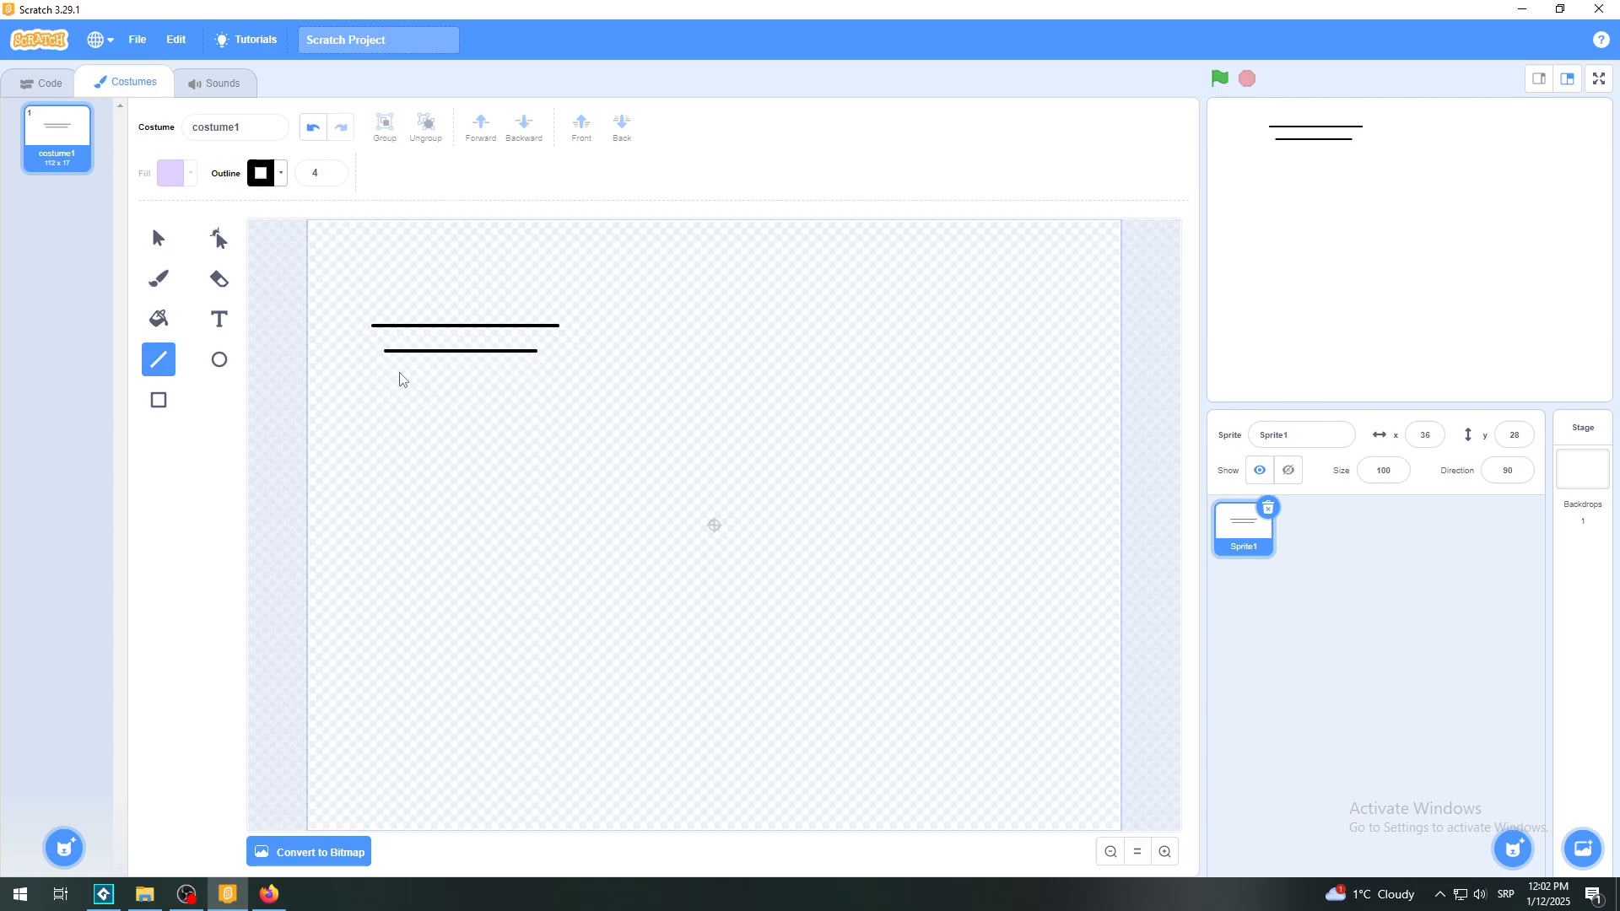
{"action": "left_click_drag", "start_coordinate": [398, 372], "coordinate": [516, 378]}
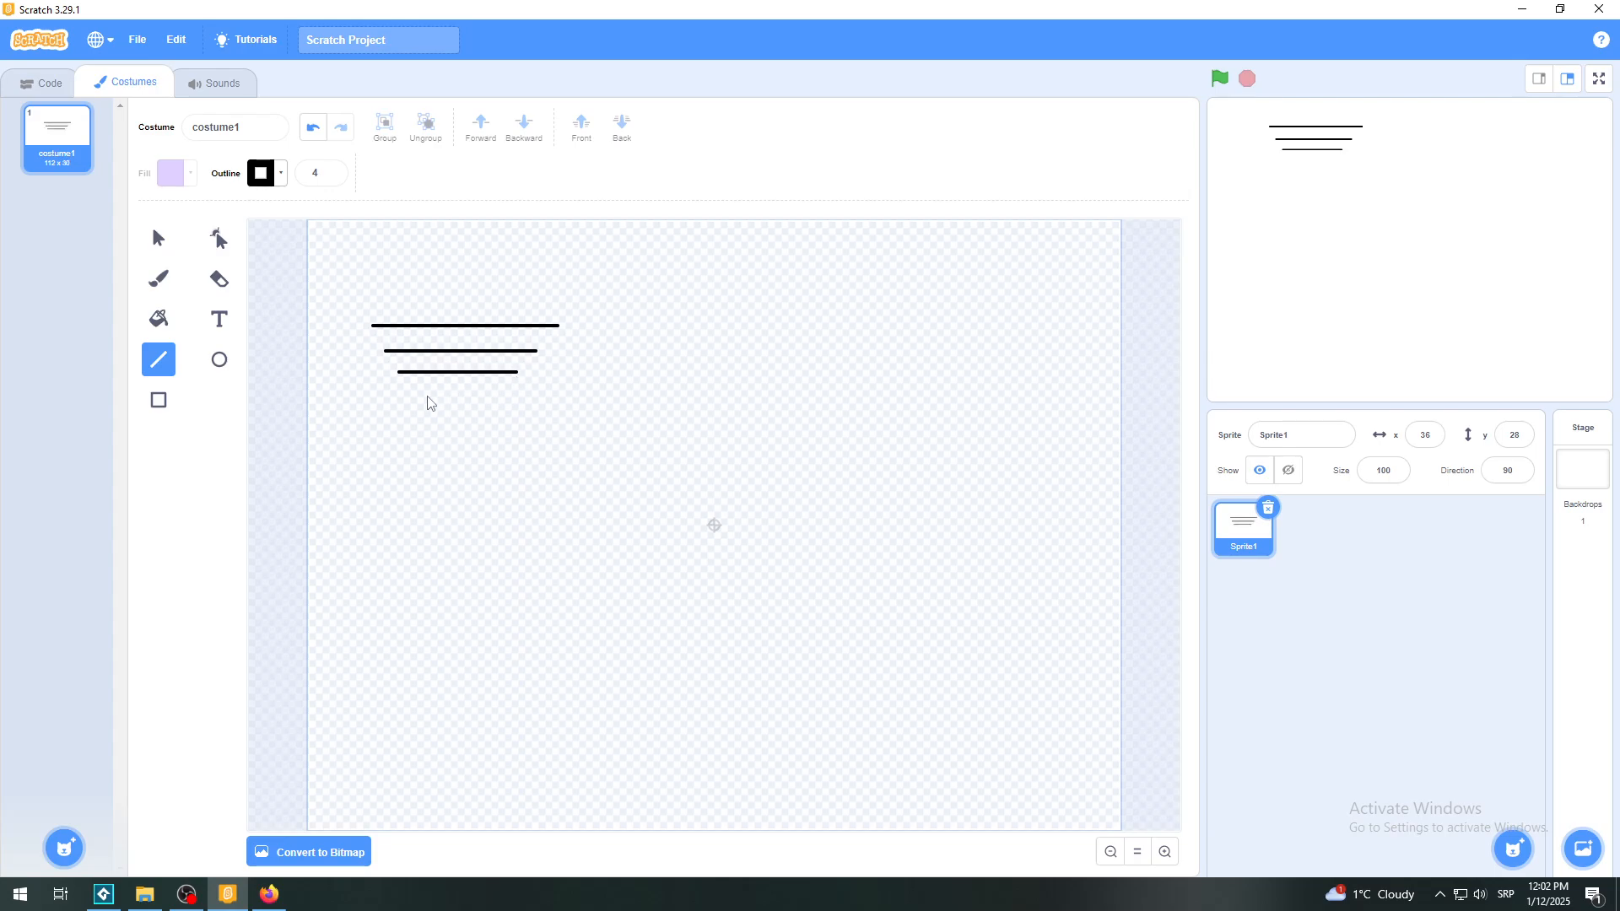
{"action": "mouse_move", "coordinate": [407, 394]}
{"action": "left_mouse_down"}
{"action": "mouse_move", "coordinate": [501, 408]}
{"action": "mouse_move", "coordinate": [441, 415]}
{"action": "mouse_move", "coordinate": [484, 414]}
{"action": "mouse_move", "coordinate": [440, 453]}
{"action": "mouse_move", "coordinate": [459, 452]}
{"action": "left_mouse_up"}
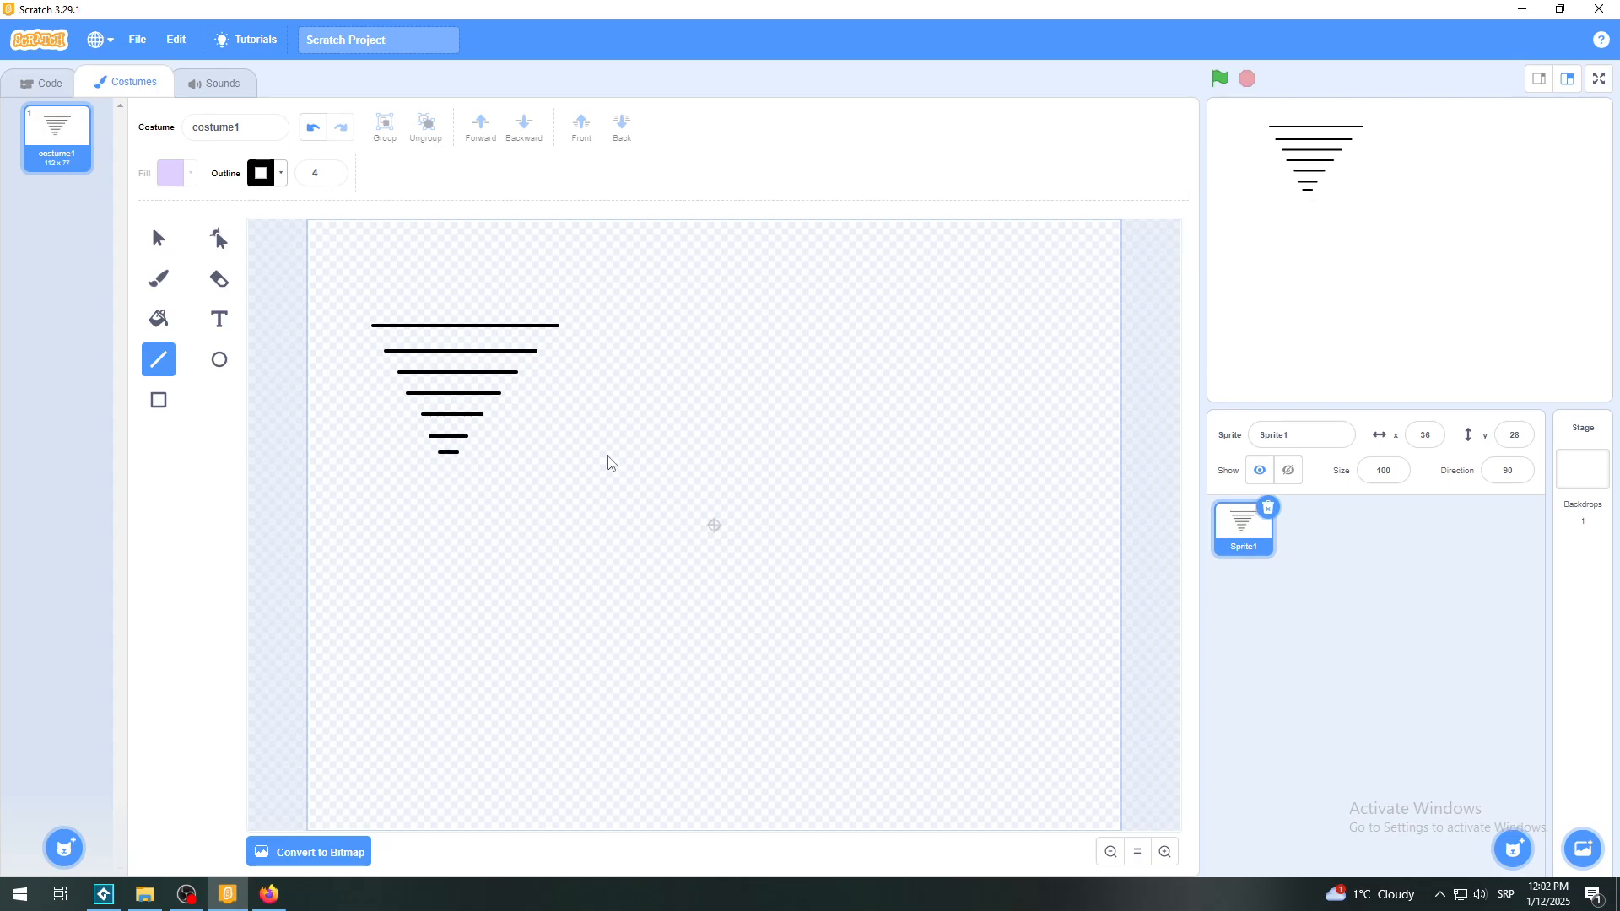
Step: Draw four parallel vertical lines beside the horizontal ones, increasing in length from left to right
{"action": "left_click_drag", "start_coordinate": [632, 453], "coordinate": [632, 285]}
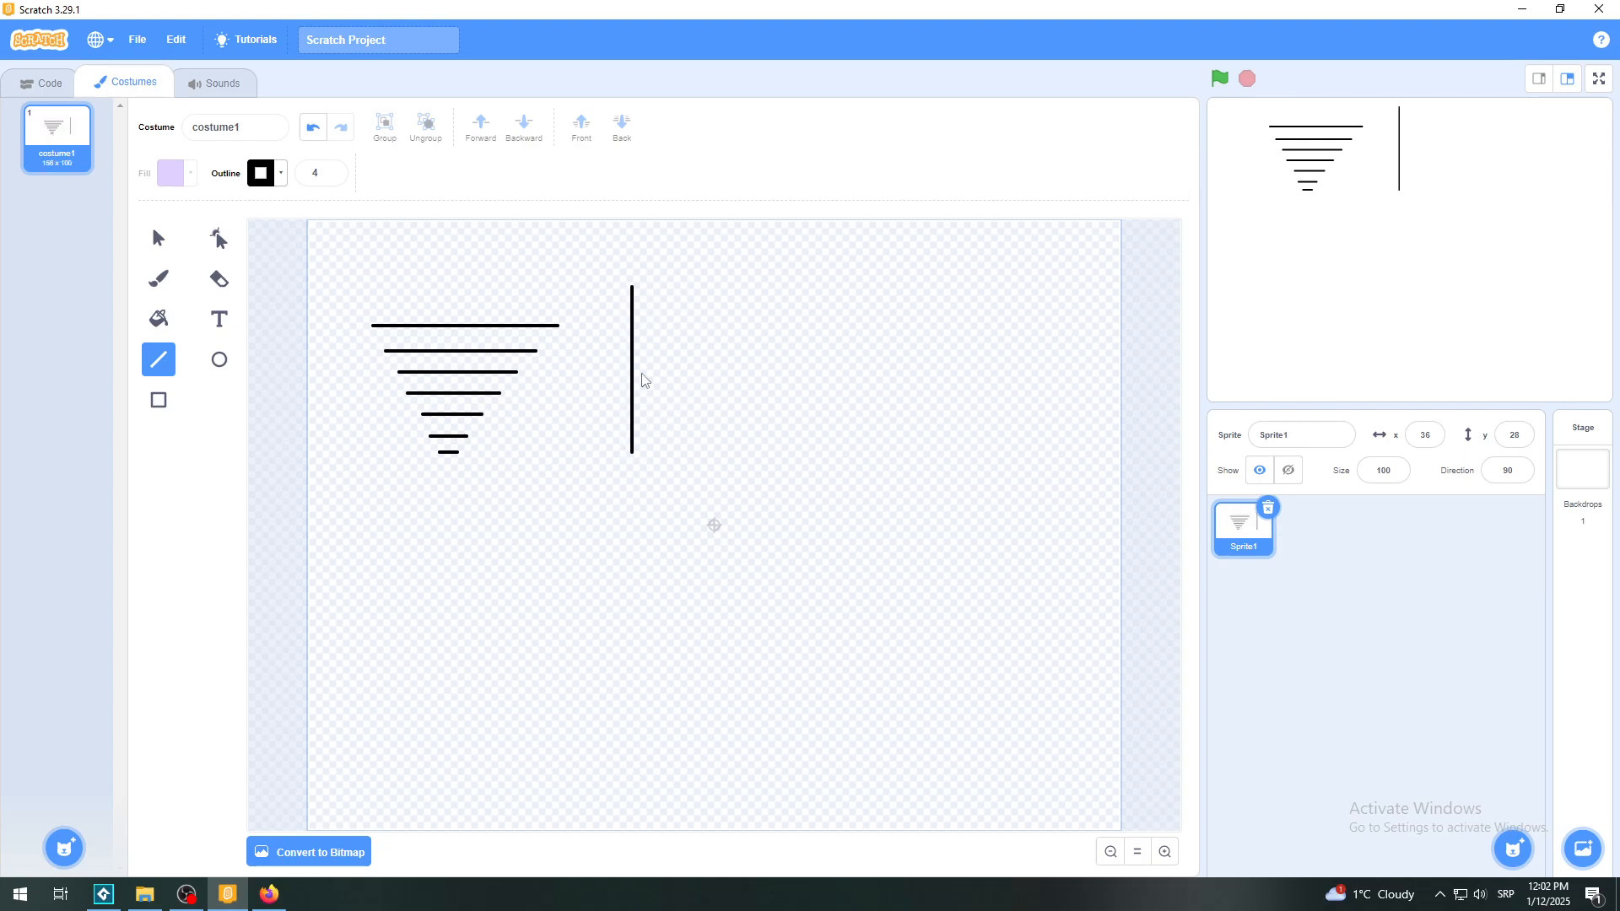
{"action": "left_click_drag", "start_coordinate": [662, 456], "coordinate": [666, 288]}
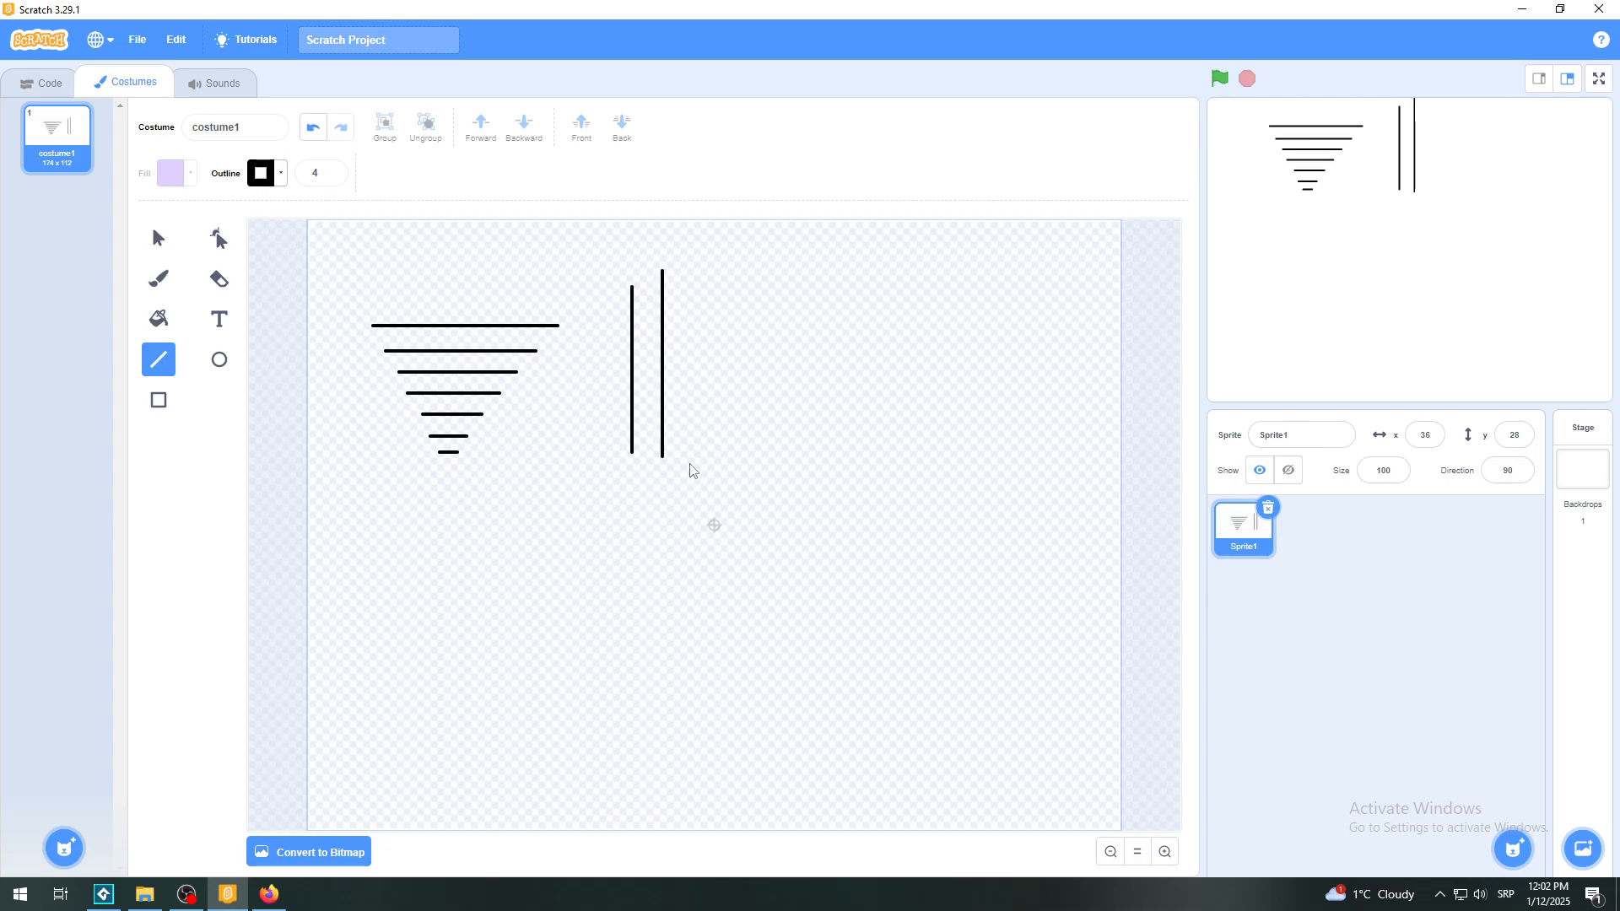
{"action": "left_click_drag", "start_coordinate": [691, 473], "coordinate": [709, 266]}
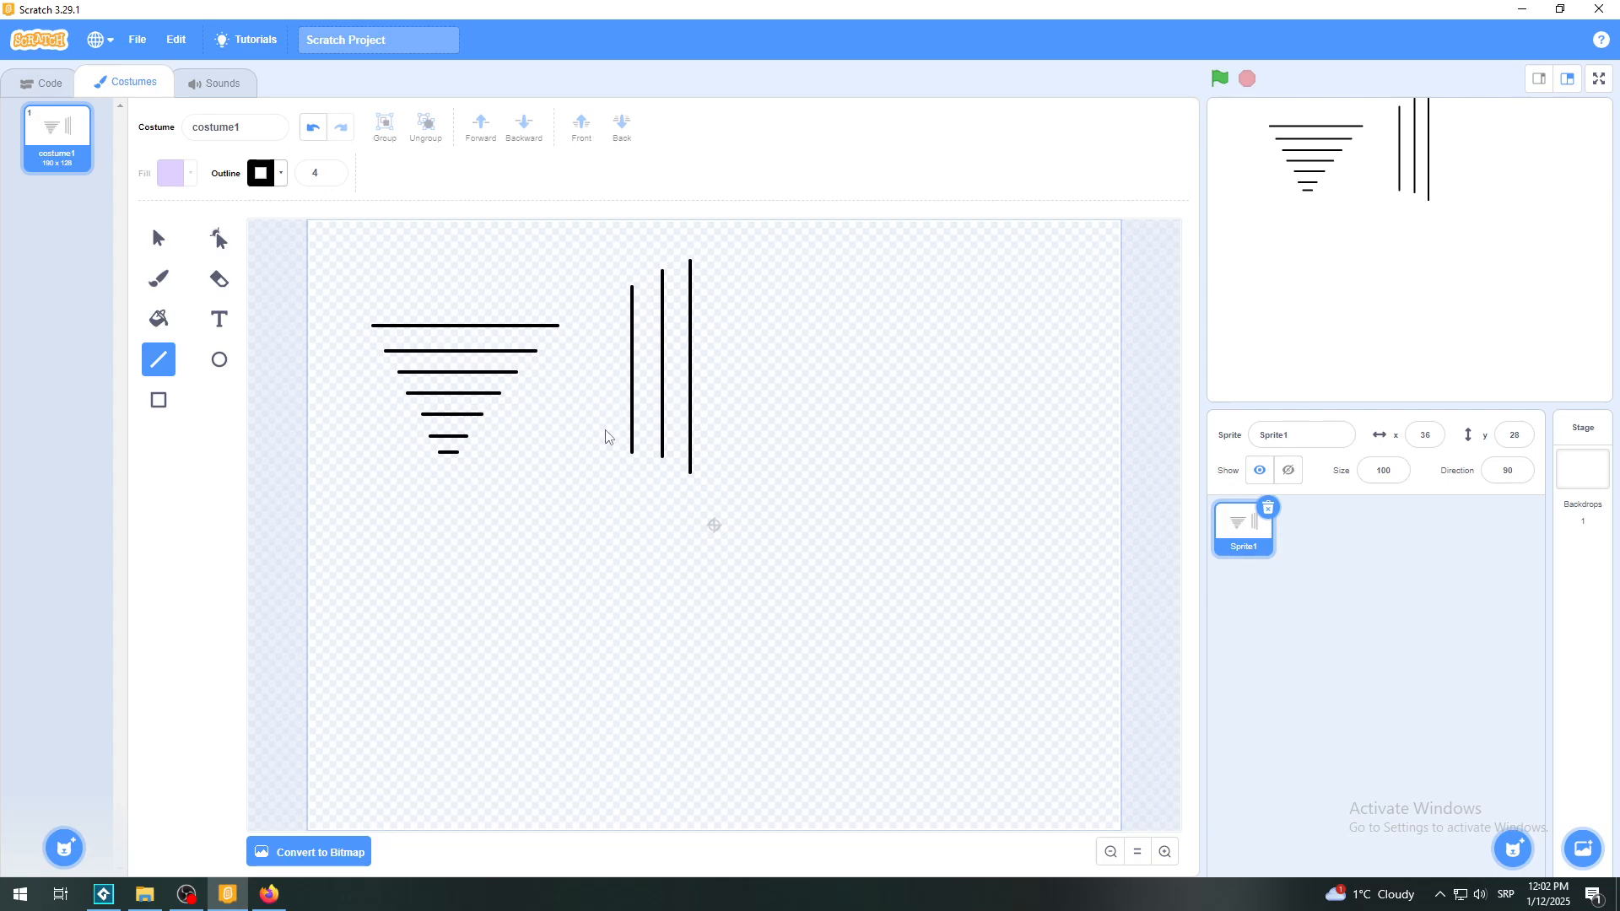
{"action": "left_click_drag", "start_coordinate": [606, 431], "coordinate": [612, 321]}
Step: Draw six parallel 45-degree diagonal lines in the upper right of the canvas, getting shorter toward the lower right
{"action": "left_click_drag", "start_coordinate": [774, 453], "coordinate": [931, 297]}
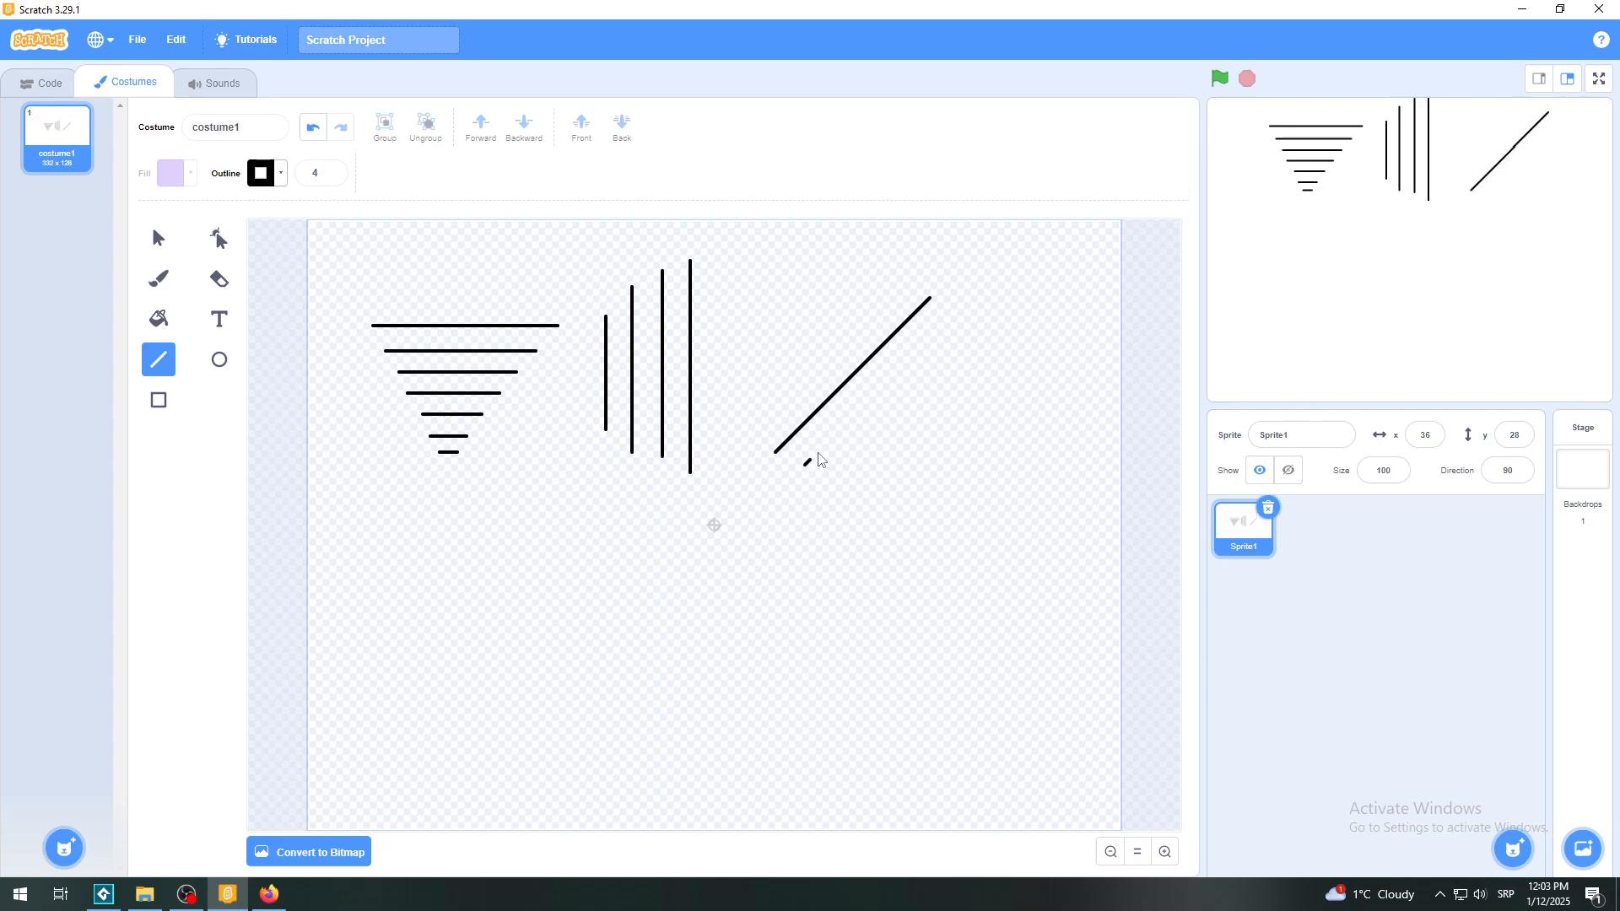
{"action": "left_click_drag", "start_coordinate": [805, 465], "coordinate": [951, 346]}
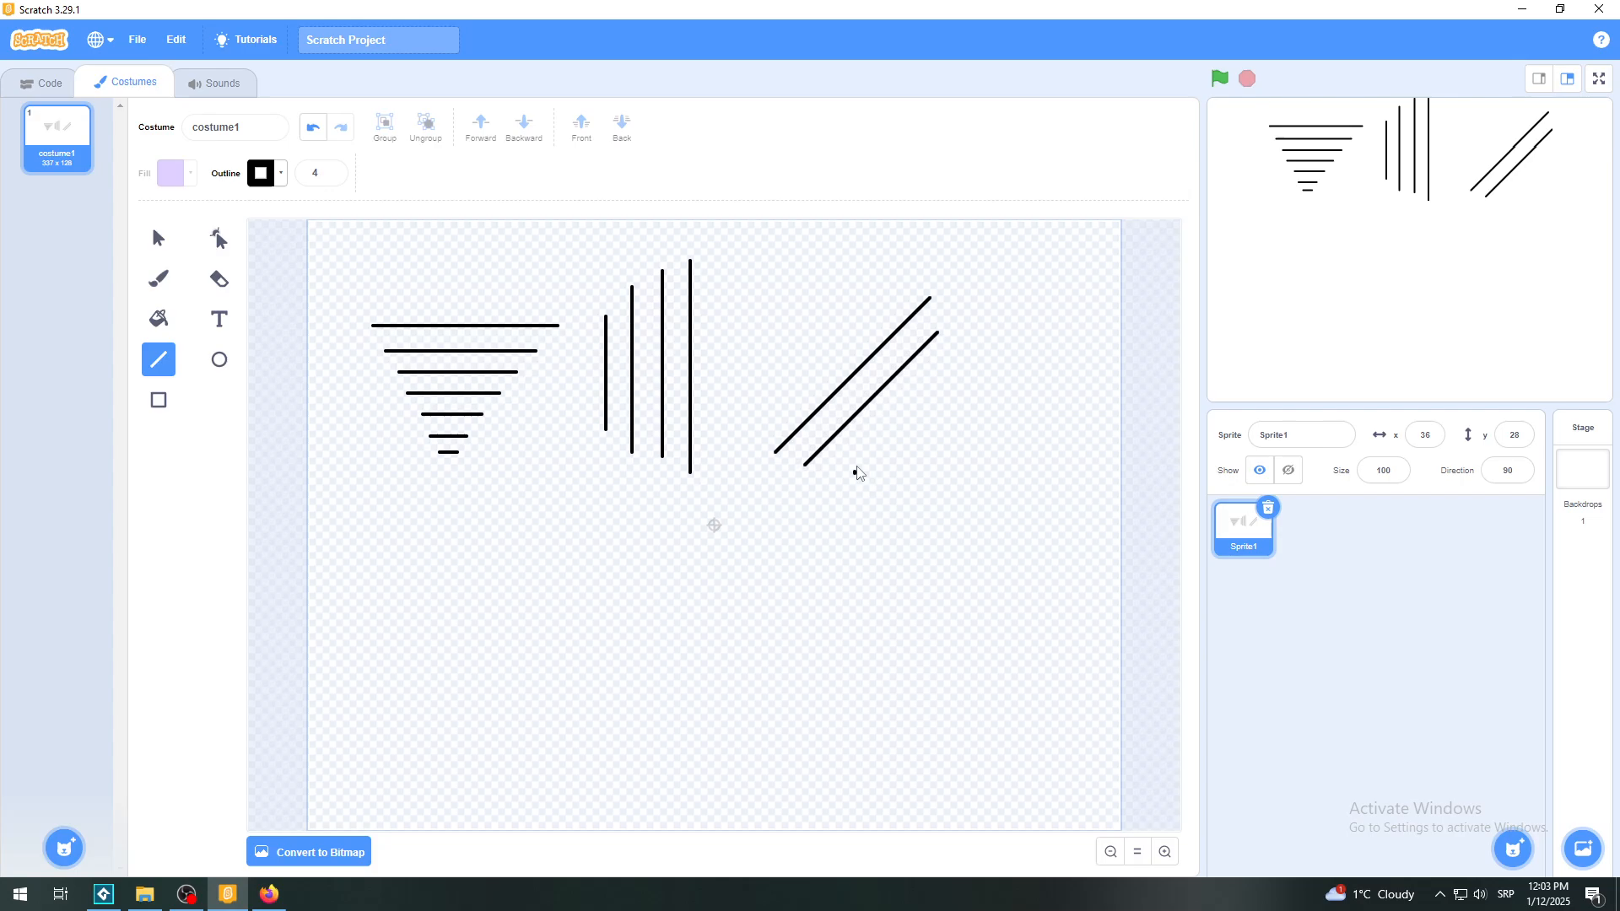
{"action": "mouse_move", "coordinate": [855, 473]}
{"action": "left_mouse_down"}
{"action": "mouse_move", "coordinate": [937, 388]}
{"action": "mouse_move", "coordinate": [952, 393]}
{"action": "left_mouse_up"}
{"action": "mouse_move", "coordinate": [904, 478]}
{"action": "left_mouse_down"}
{"action": "mouse_move", "coordinate": [955, 428]}
{"action": "mouse_move", "coordinate": [958, 460]}
{"action": "mouse_move", "coordinate": [968, 450]}
{"action": "left_mouse_up"}
{"action": "mouse_move", "coordinate": [740, 437]}
{"action": "left_mouse_down"}
{"action": "mouse_move", "coordinate": [932, 268]}
{"action": "mouse_move", "coordinate": [933, 241]}
{"action": "left_mouse_up"}
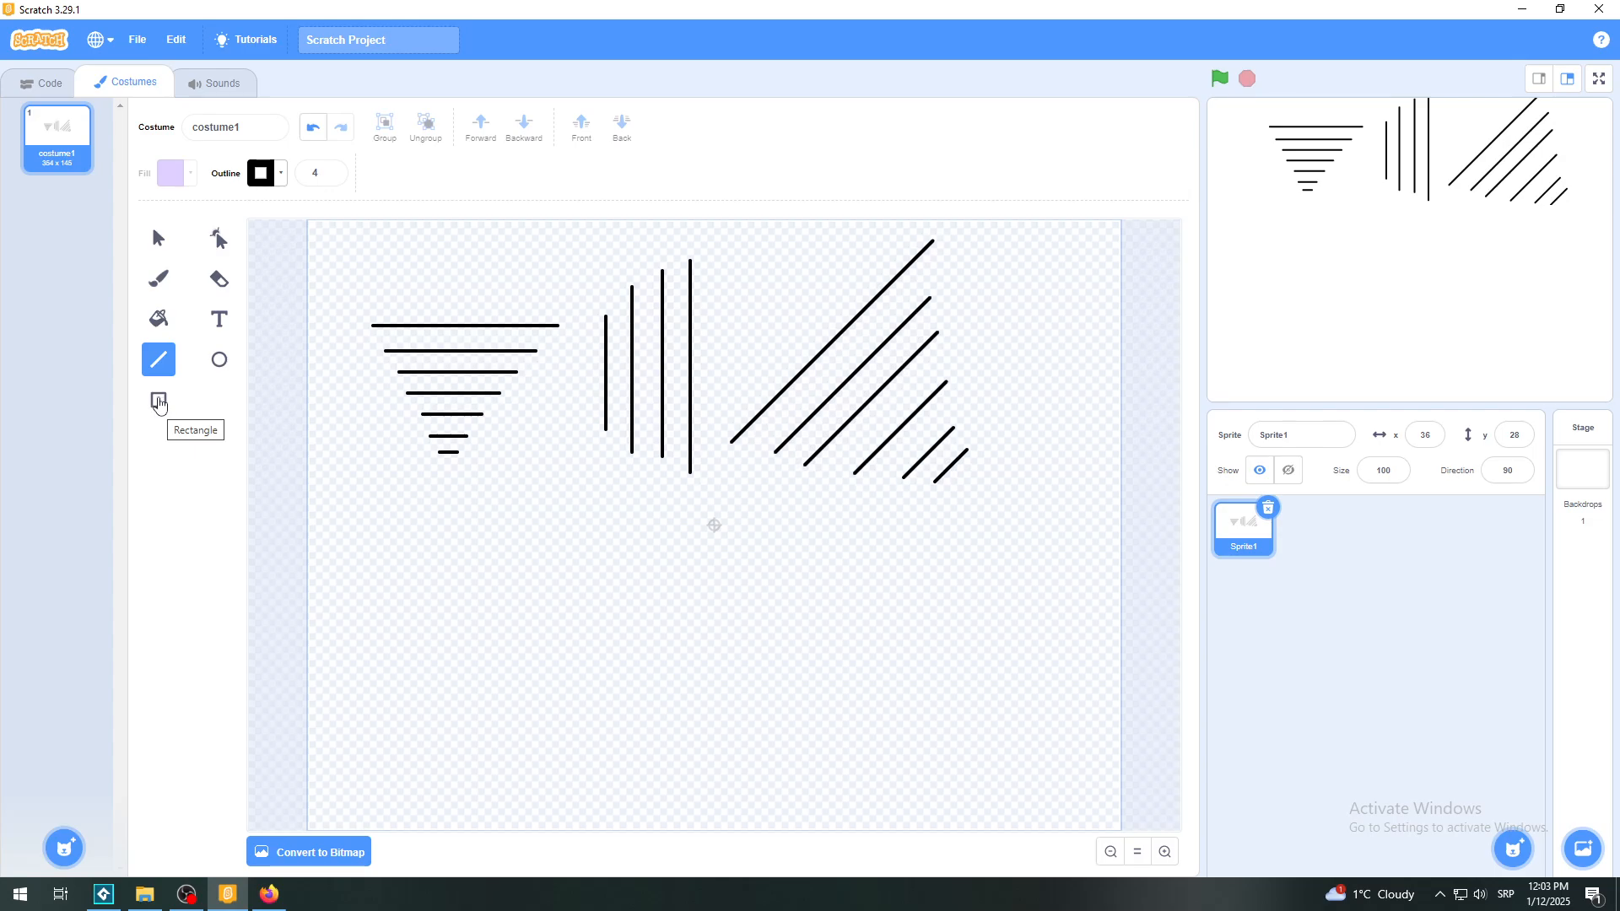
Step: Draw one large purple square below the horizontal lines and two small squares beneath it with the Rectangle tool
{"action": "left_click", "coordinate": [156, 402]}
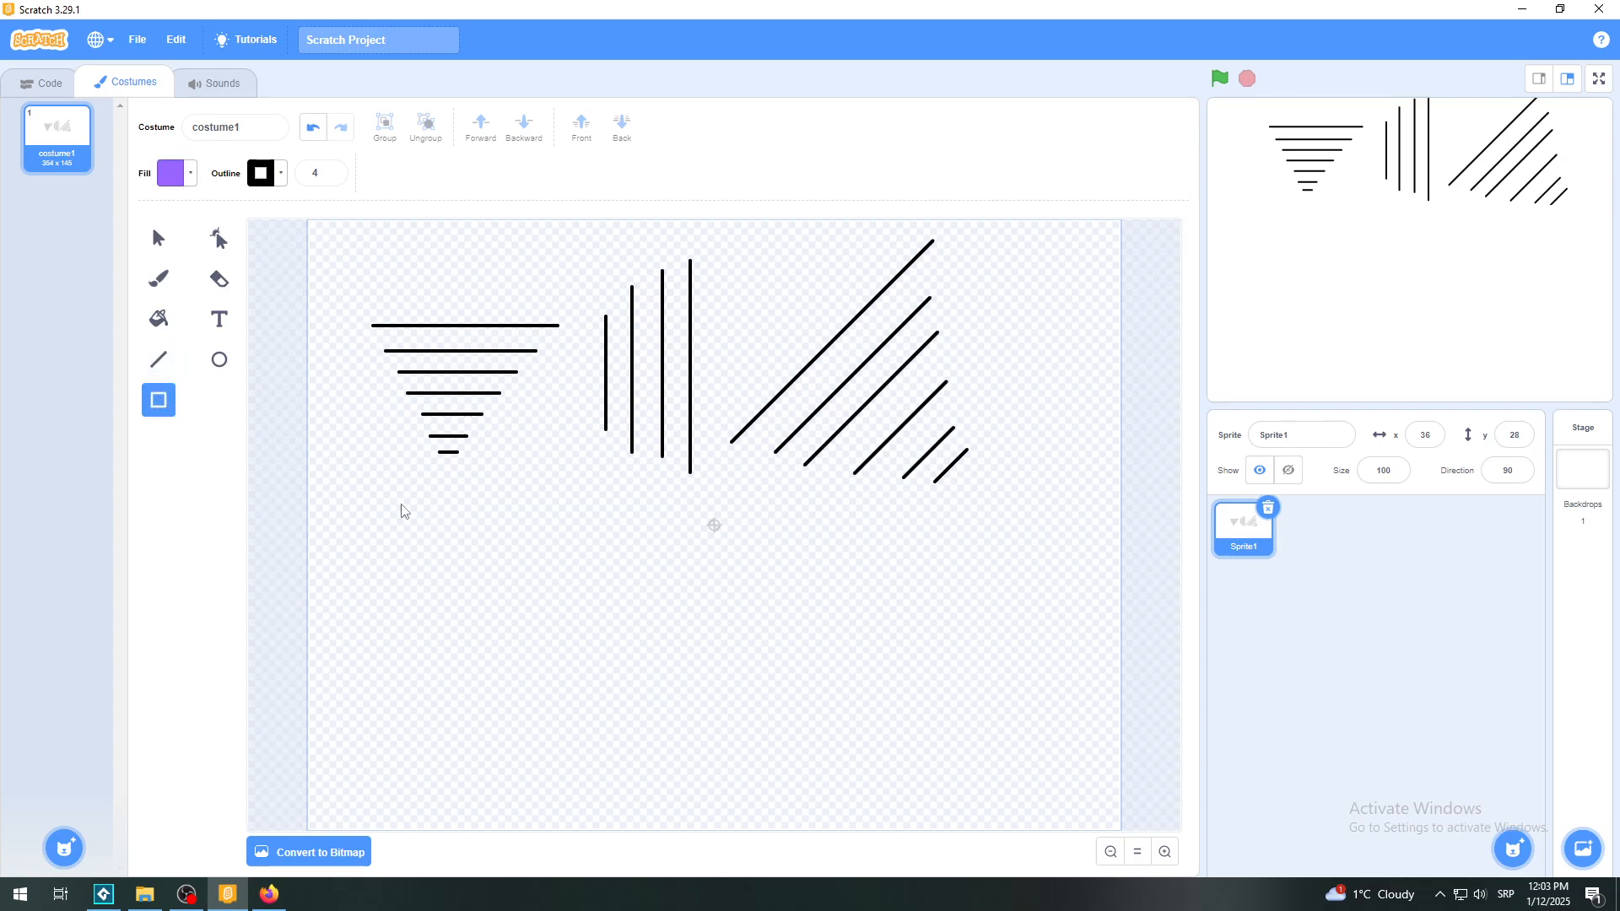
{"action": "left_click_drag", "start_coordinate": [399, 503], "coordinate": [533, 638]}
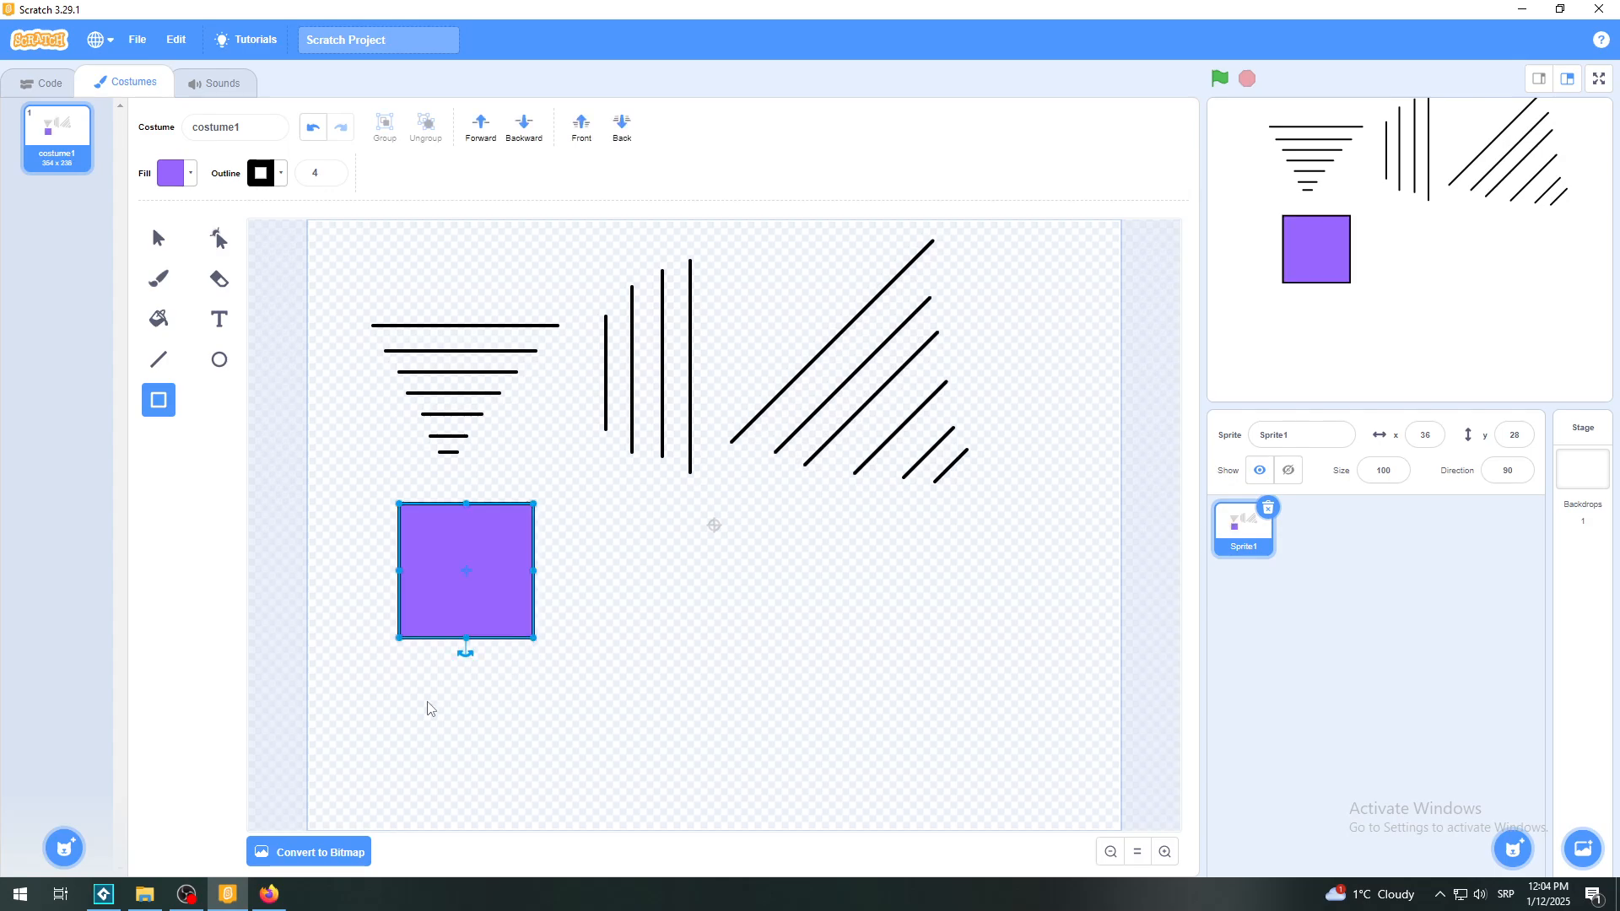
{"action": "left_click_drag", "start_coordinate": [420, 683], "coordinate": [470, 733]}
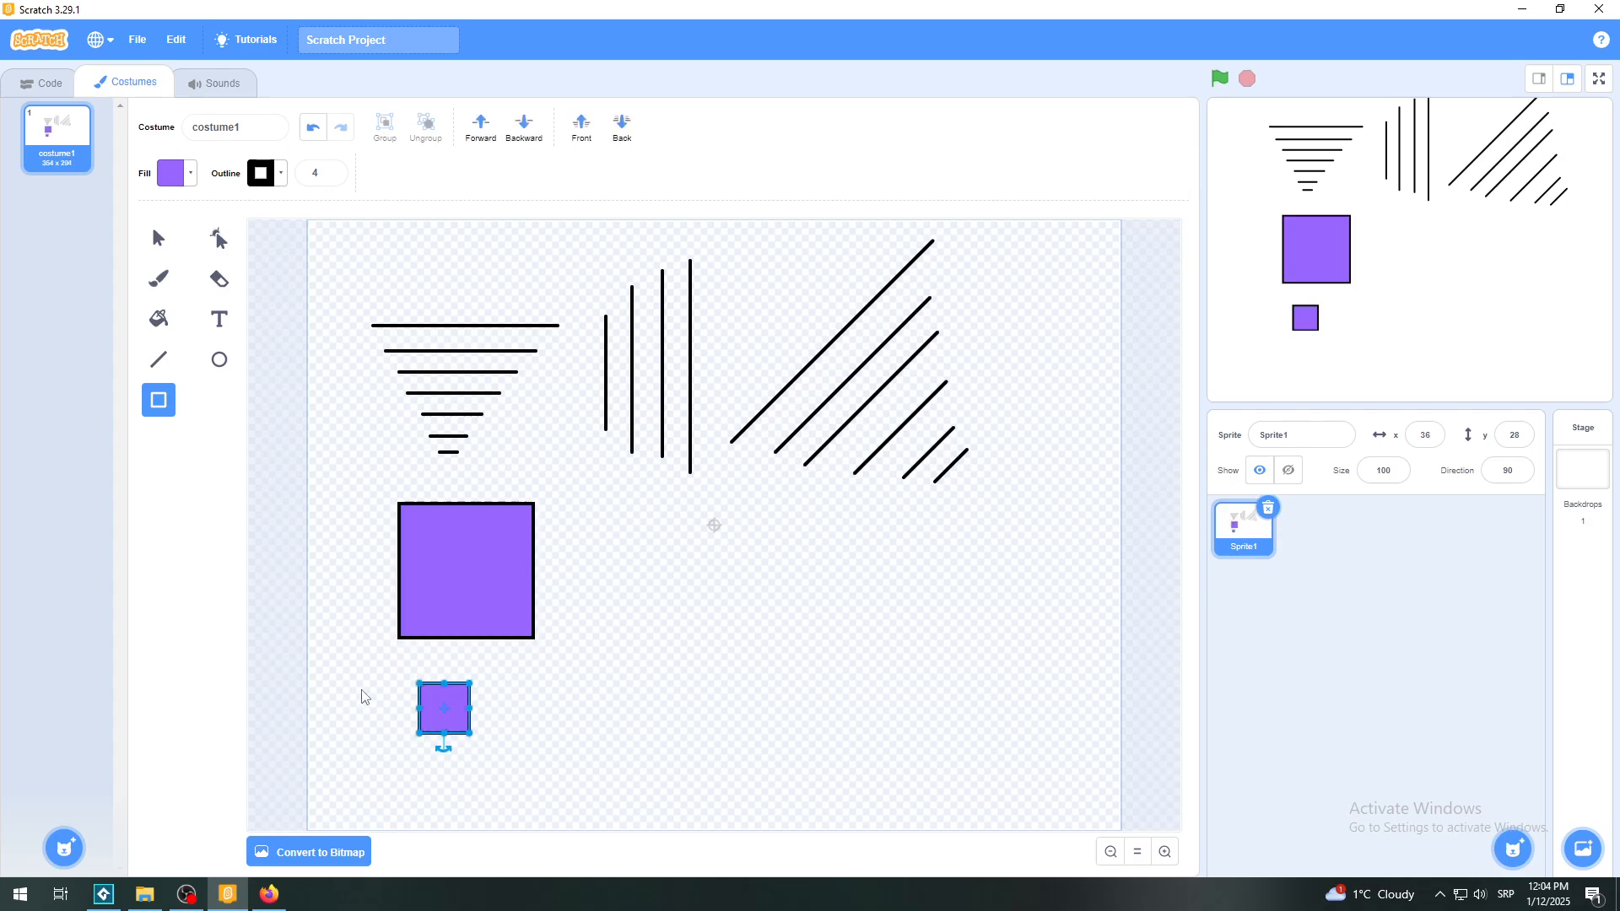
{"action": "left_click_drag", "start_coordinate": [342, 667], "coordinate": [393, 717]}
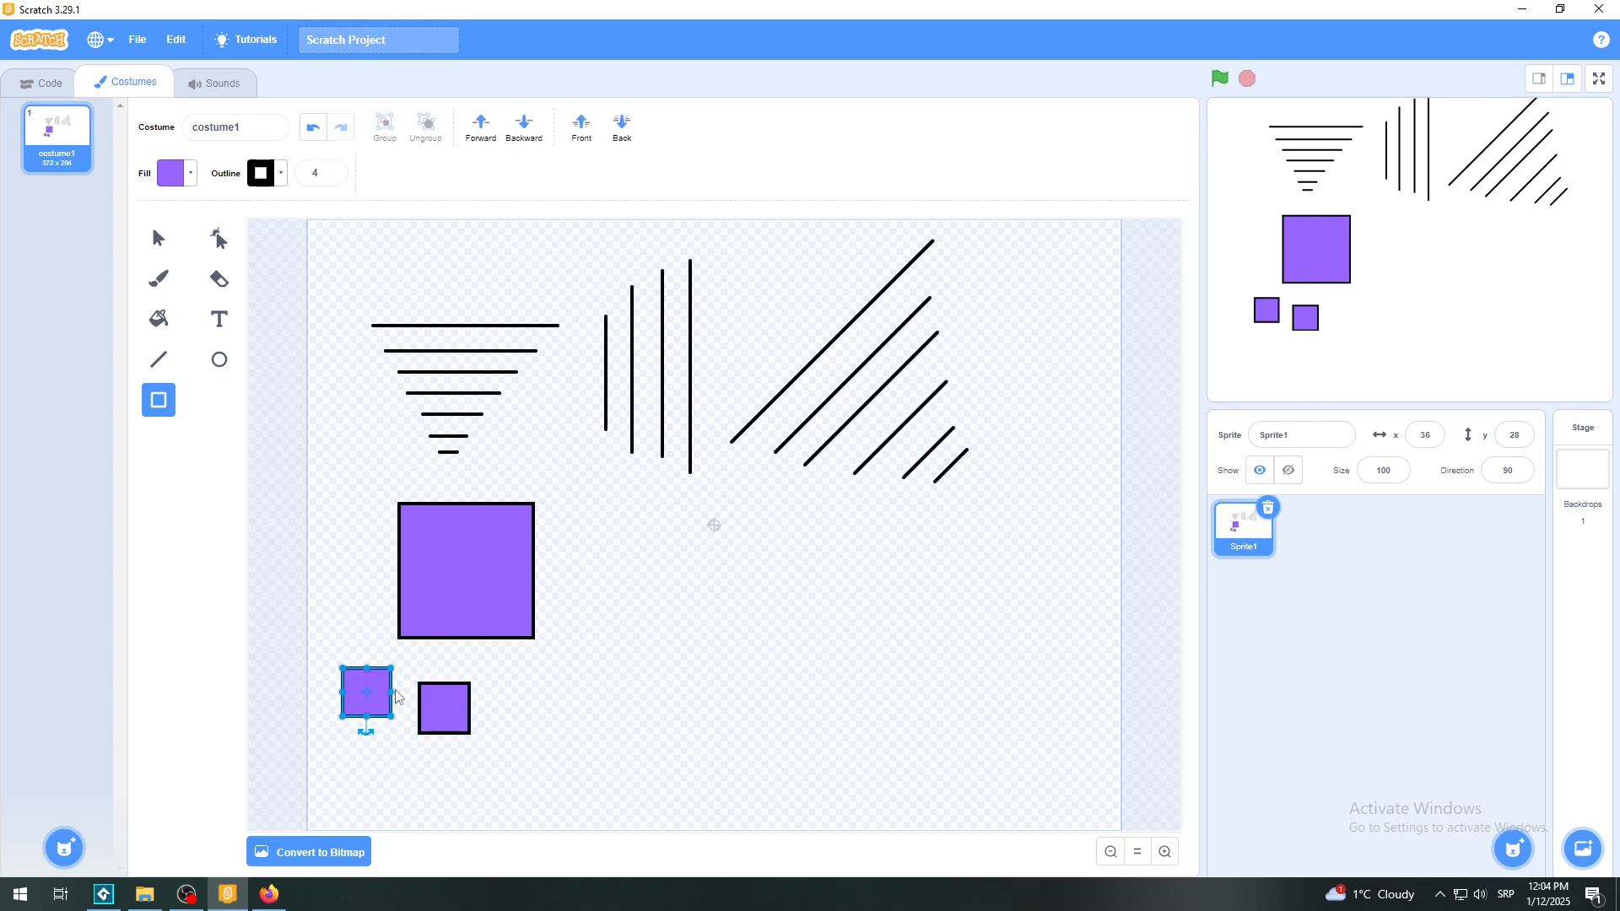
Step: Draw a large purple circle below the vertical lines and a smaller circle to its right
{"action": "left_click", "coordinate": [219, 363]}
{"action": "left_click_drag", "start_coordinate": [650, 549], "coordinate": [772, 671]}
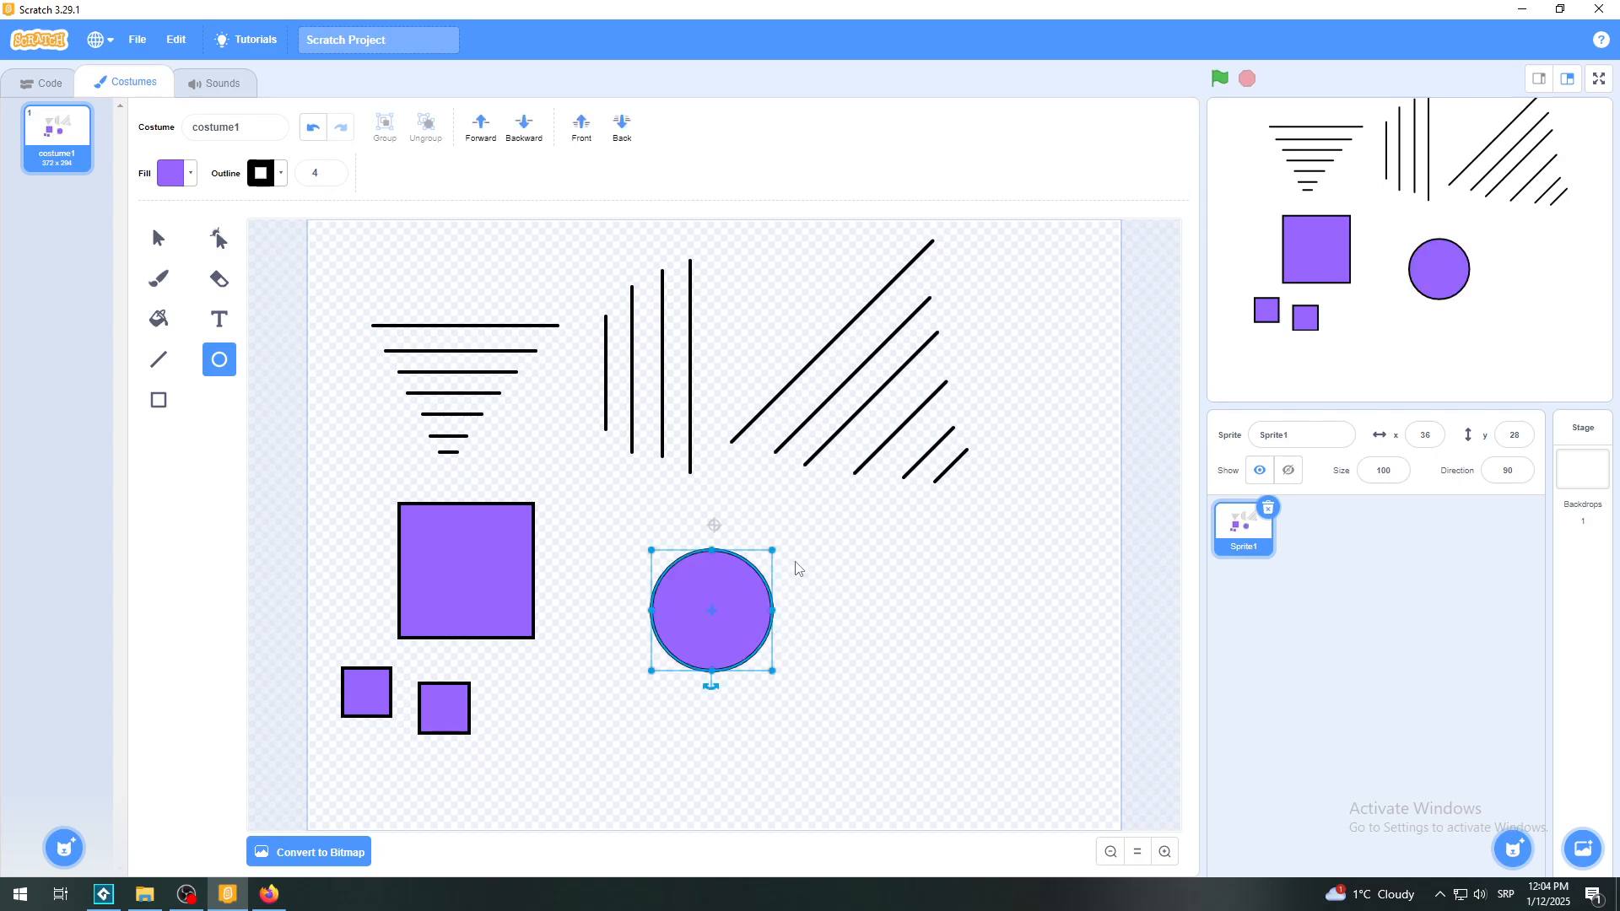
{"action": "left_click_drag", "start_coordinate": [803, 537], "coordinate": [883, 609]}
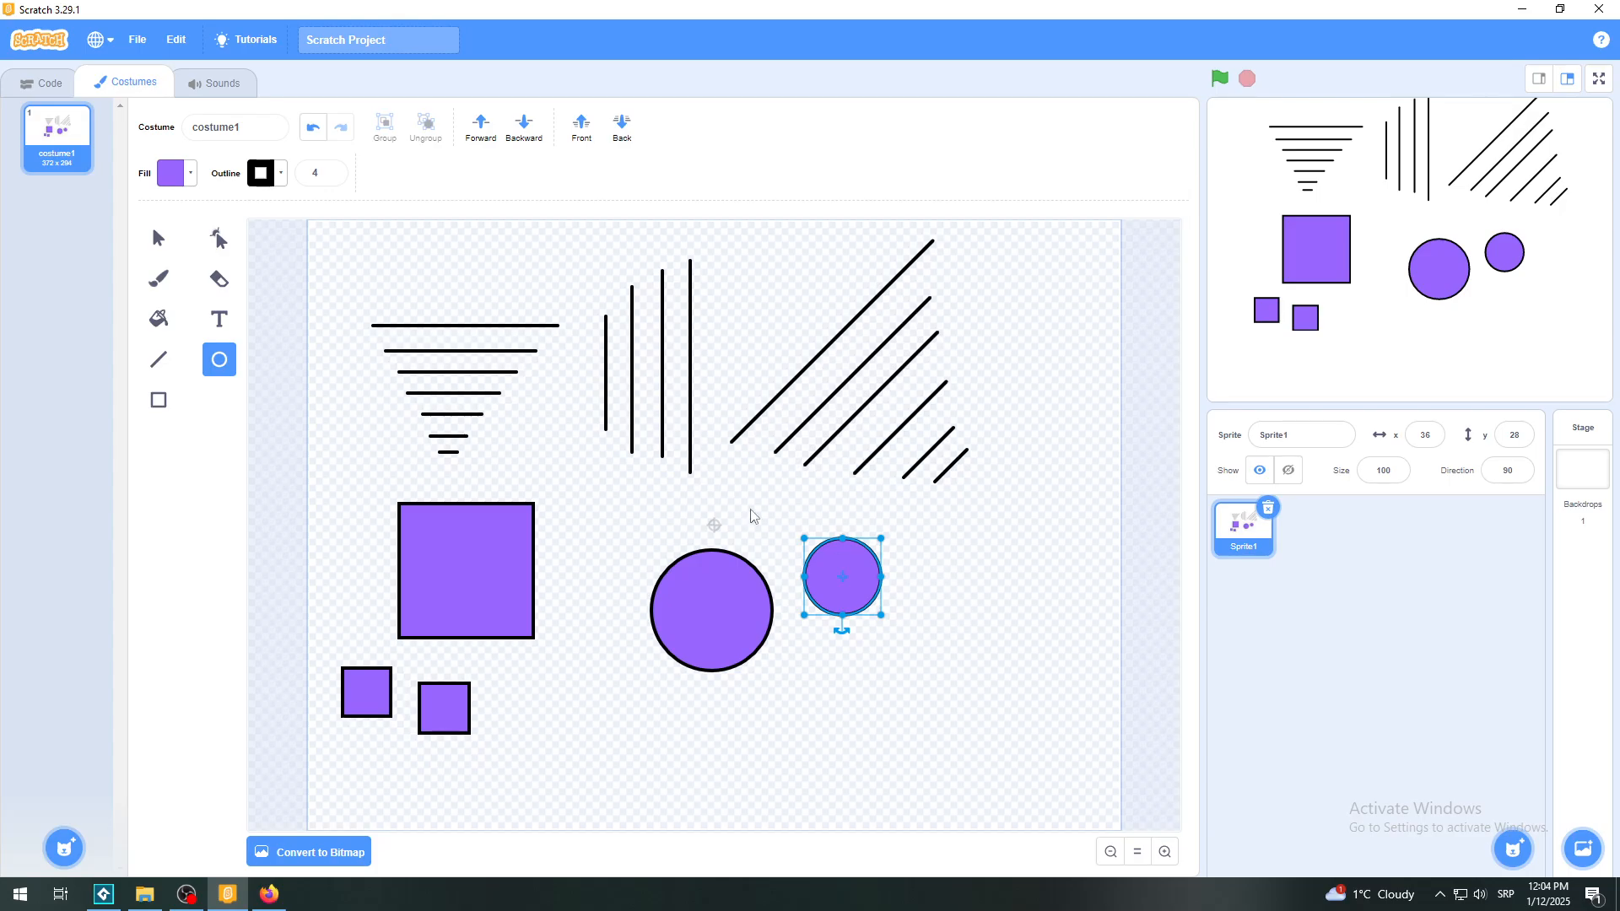
Step: Try drawing a tall rectangle to the right of the circles twice, undoing each attempt
{"action": "left_click", "coordinate": [161, 402]}
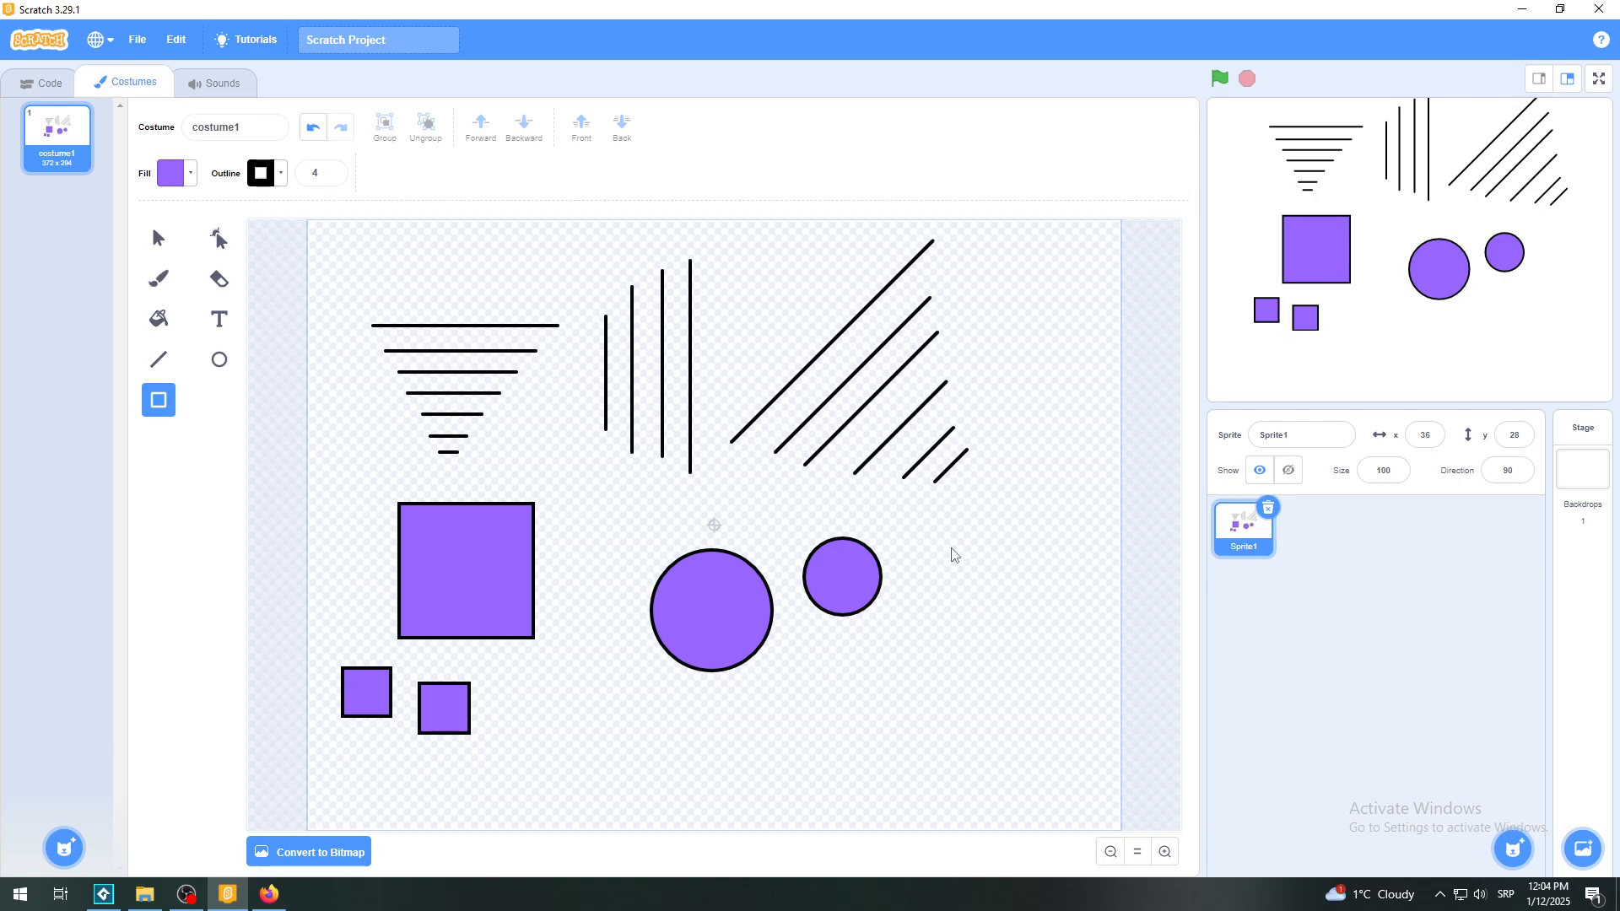
{"action": "mouse_move", "coordinate": [952, 551]}
{"action": "left_mouse_down"}
{"action": "mouse_move", "coordinate": [1101, 713]}
{"action": "mouse_move", "coordinate": [952, 553]}
{"action": "mouse_move", "coordinate": [1087, 702]}
{"action": "mouse_move", "coordinate": [1060, 712]}
{"action": "left_mouse_up"}
{"action": "left_click", "coordinate": [313, 126]}
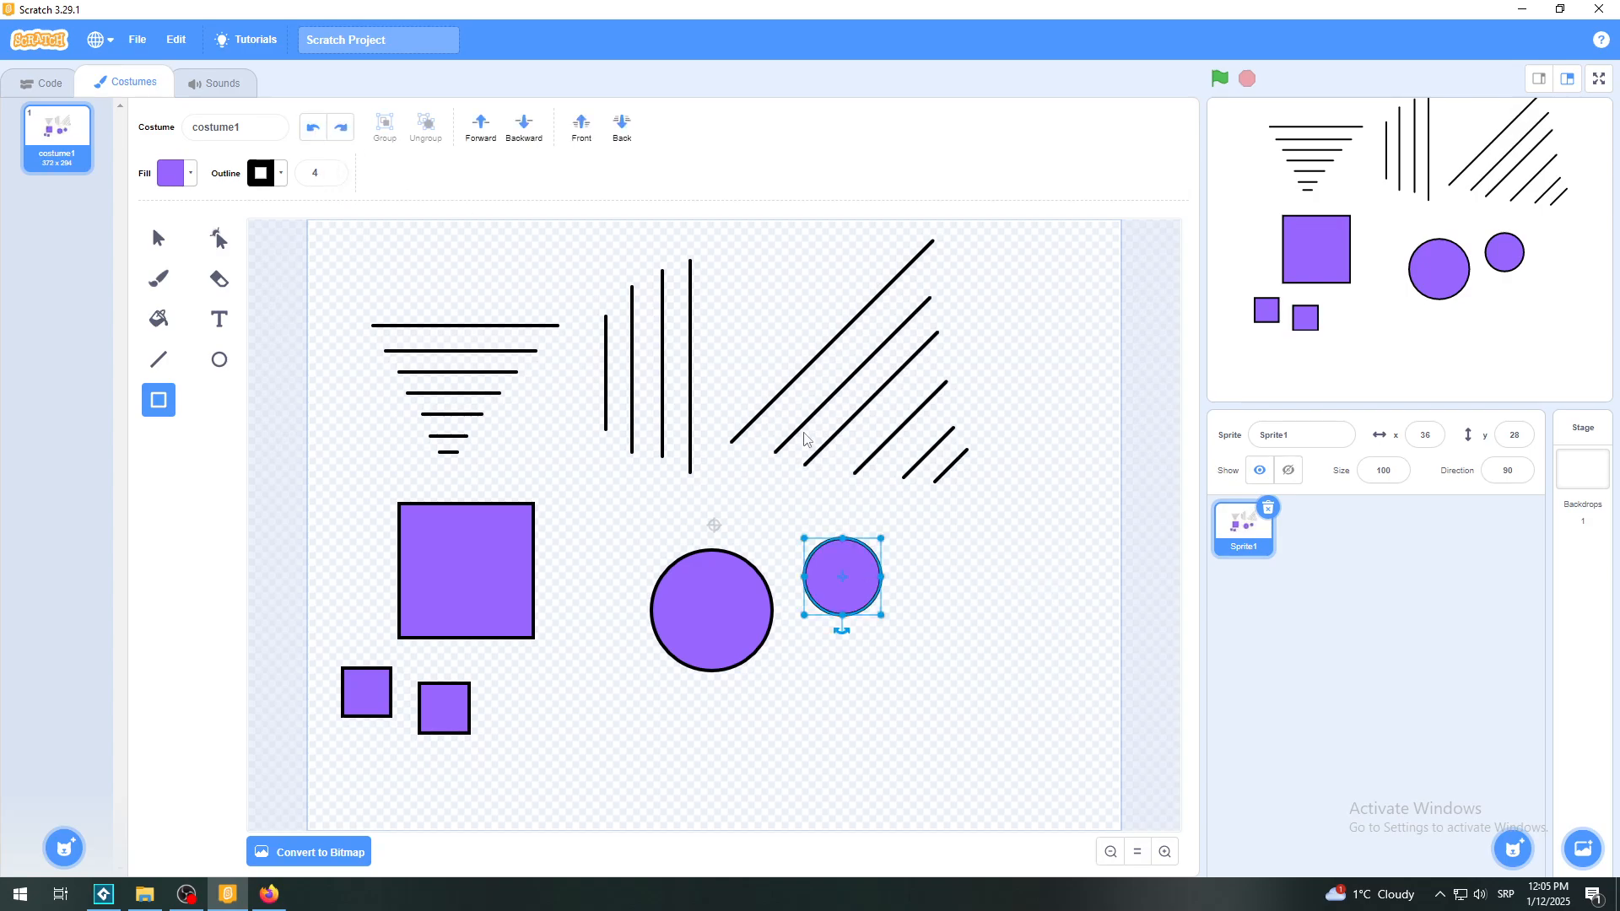
{"action": "mouse_move", "coordinate": [962, 518]}
{"action": "left_mouse_down"}
{"action": "mouse_move", "coordinate": [1091, 685]}
{"action": "mouse_move", "coordinate": [1043, 629]}
{"action": "left_mouse_up"}
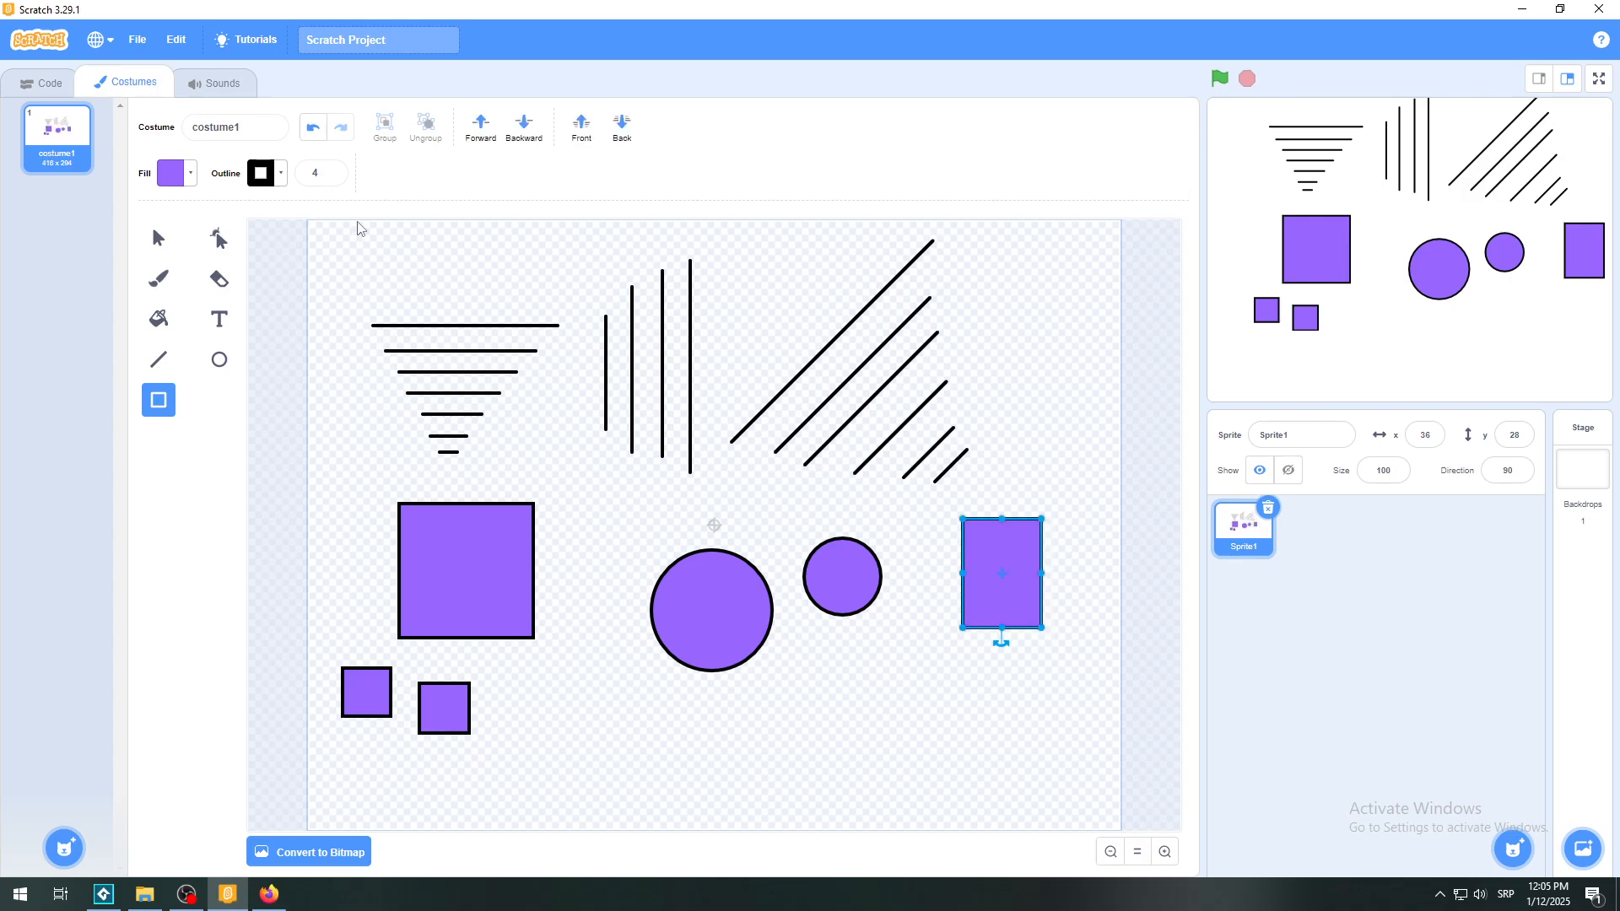
{"action": "left_click", "coordinate": [313, 127]}
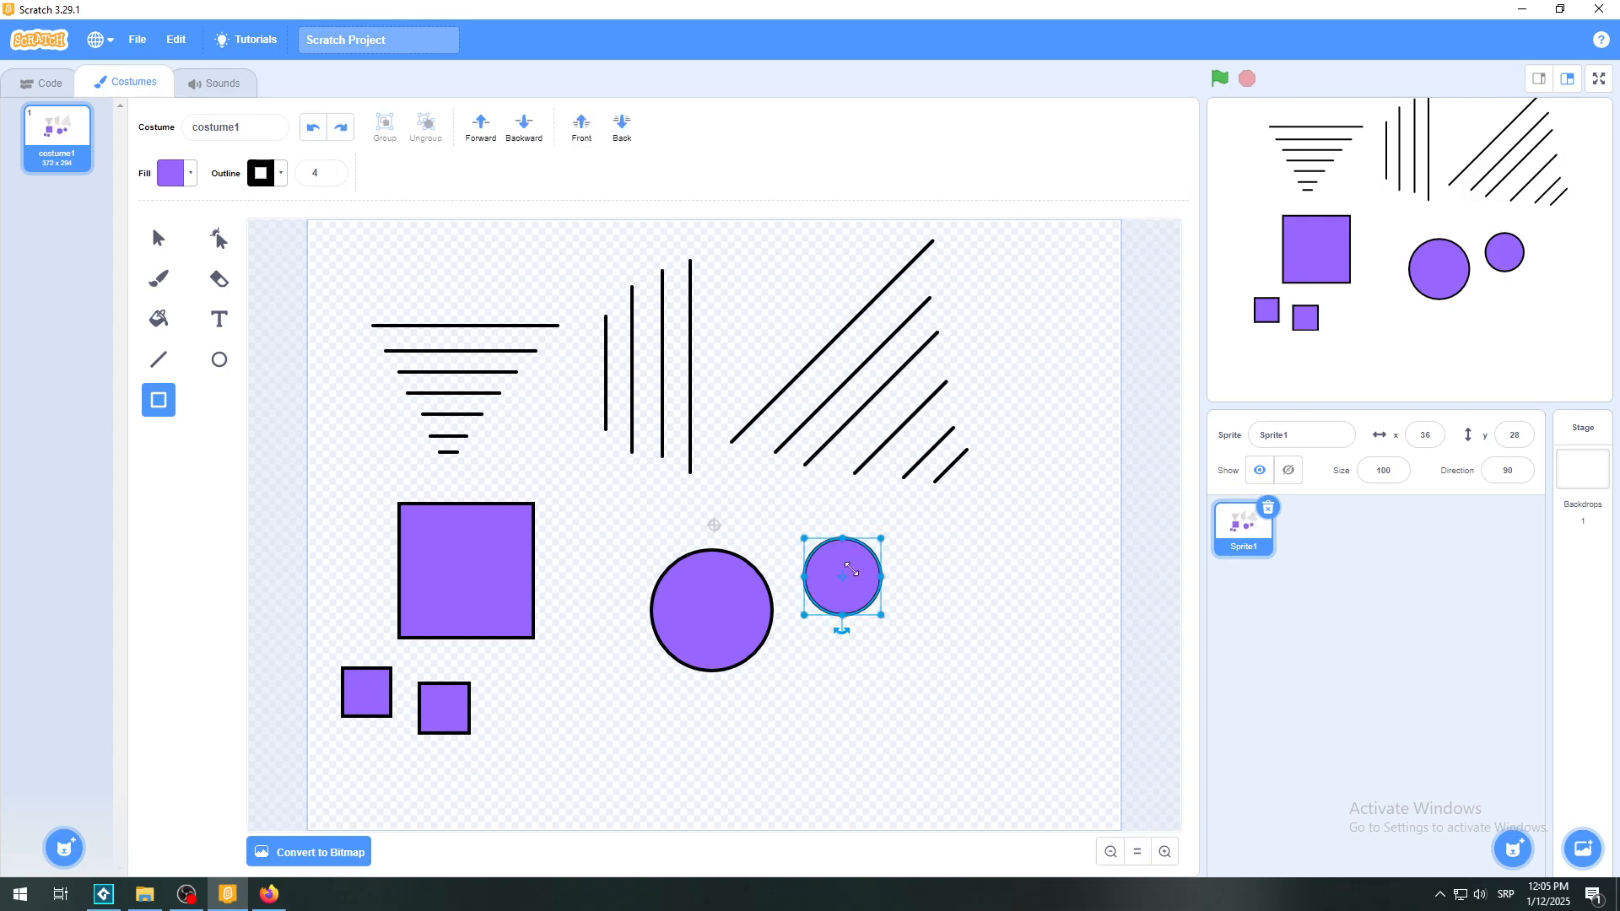
Step: Try drawing a square outward from its centre to the right of the circles, and undo it
{"action": "left_click", "coordinate": [1001, 581]}
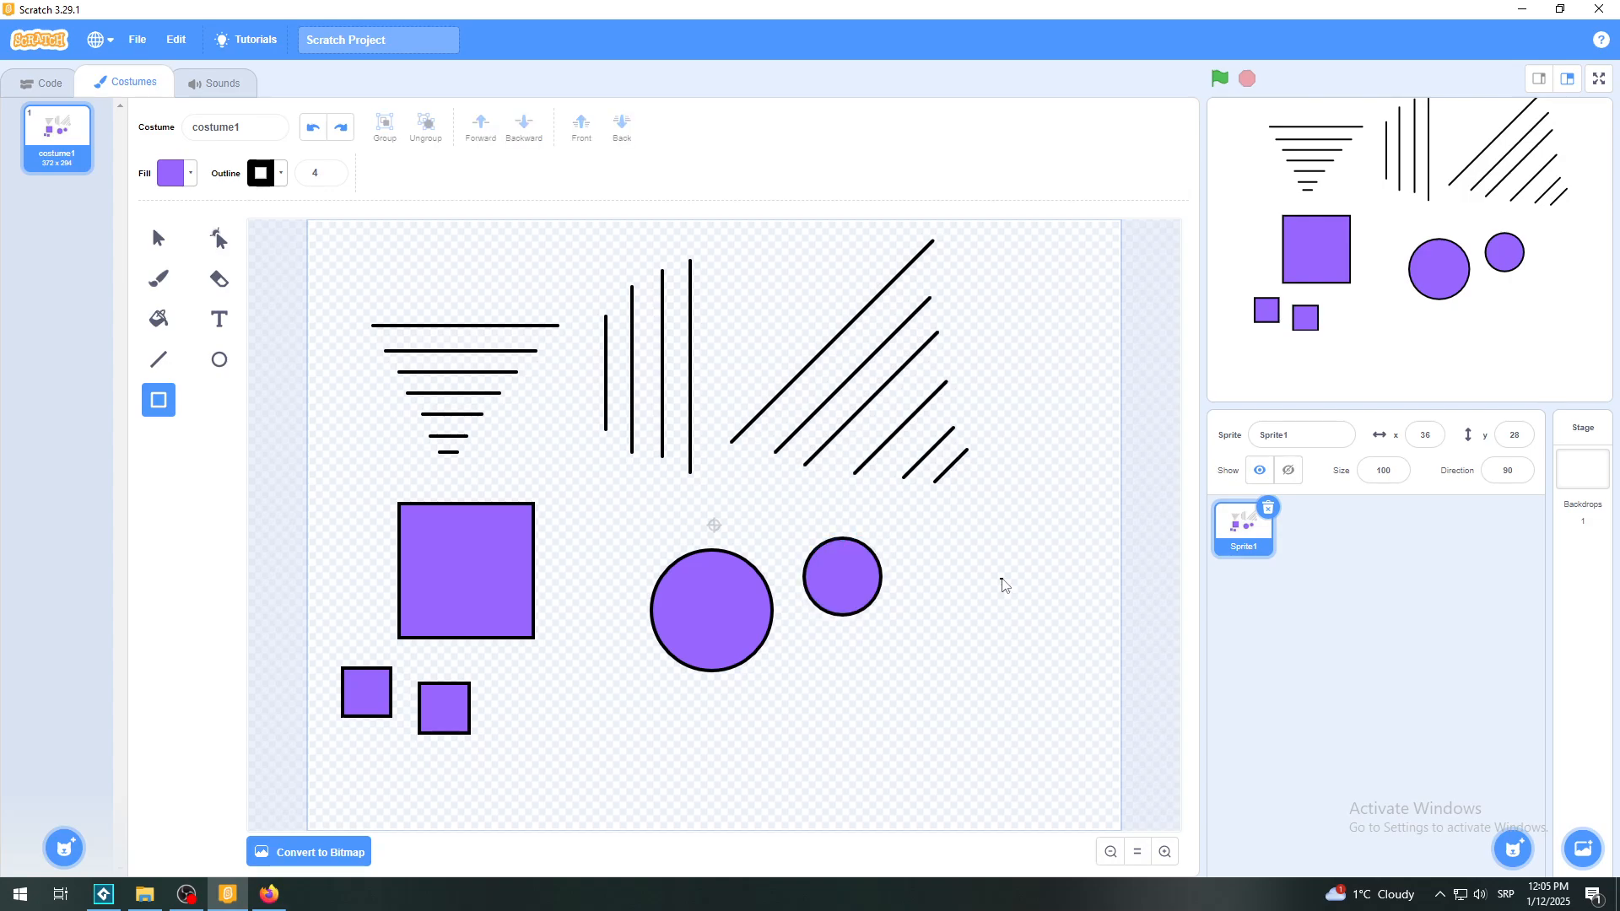
{"action": "left_click_drag", "start_coordinate": [1002, 581], "coordinate": [923, 505]}
{"action": "left_click_drag", "start_coordinate": [845, 434], "coordinate": [886, 459]}
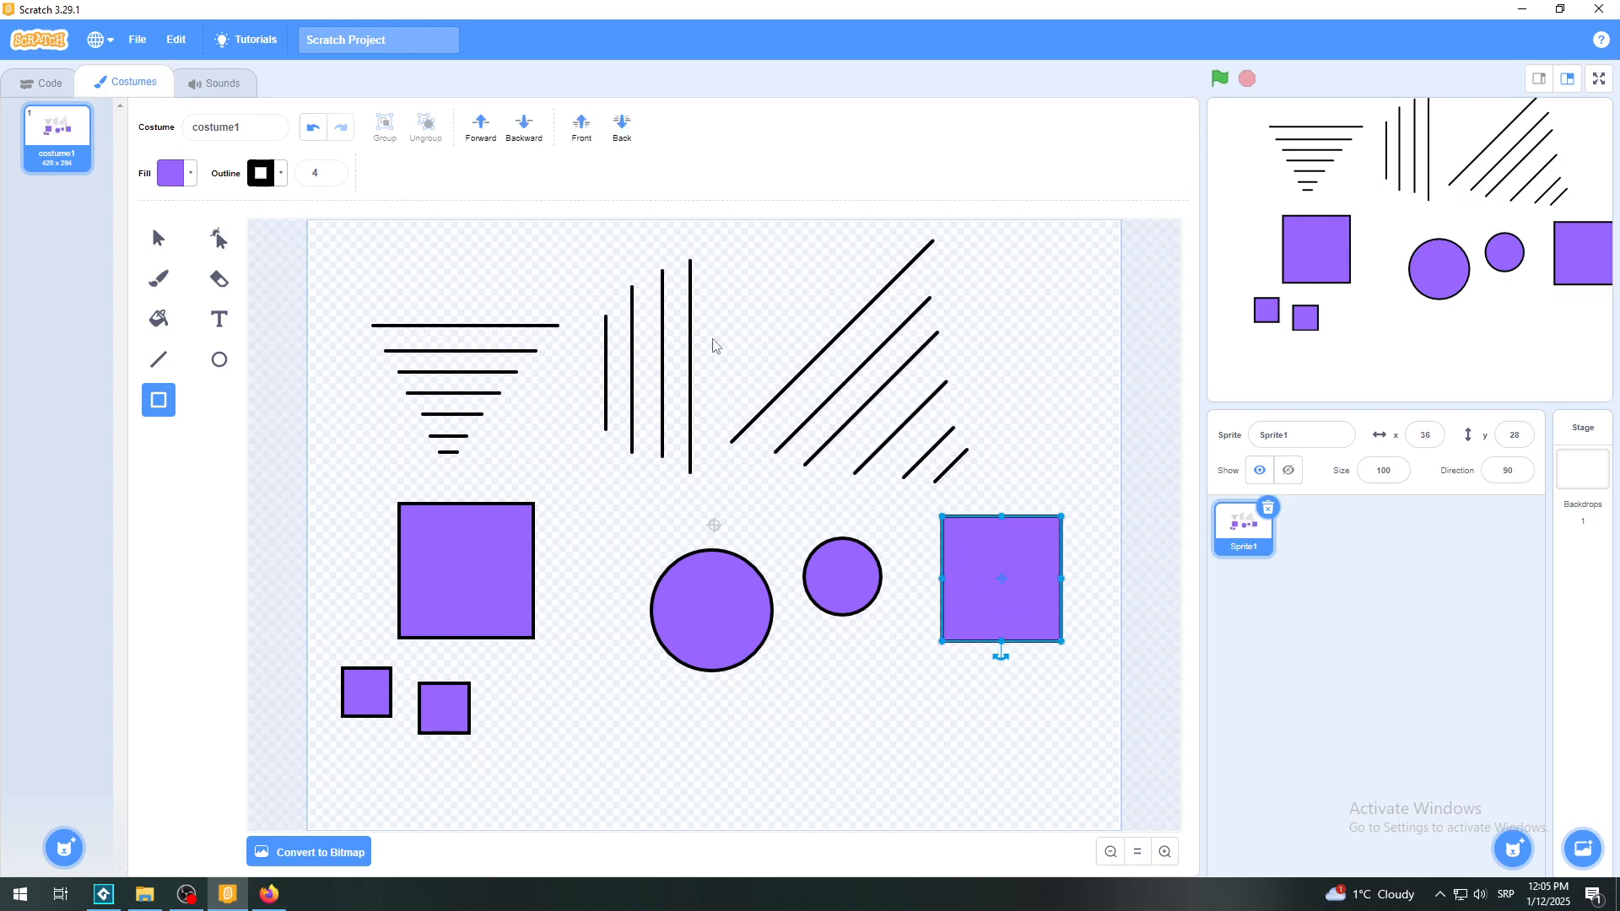
{"action": "left_click", "coordinate": [312, 130]}
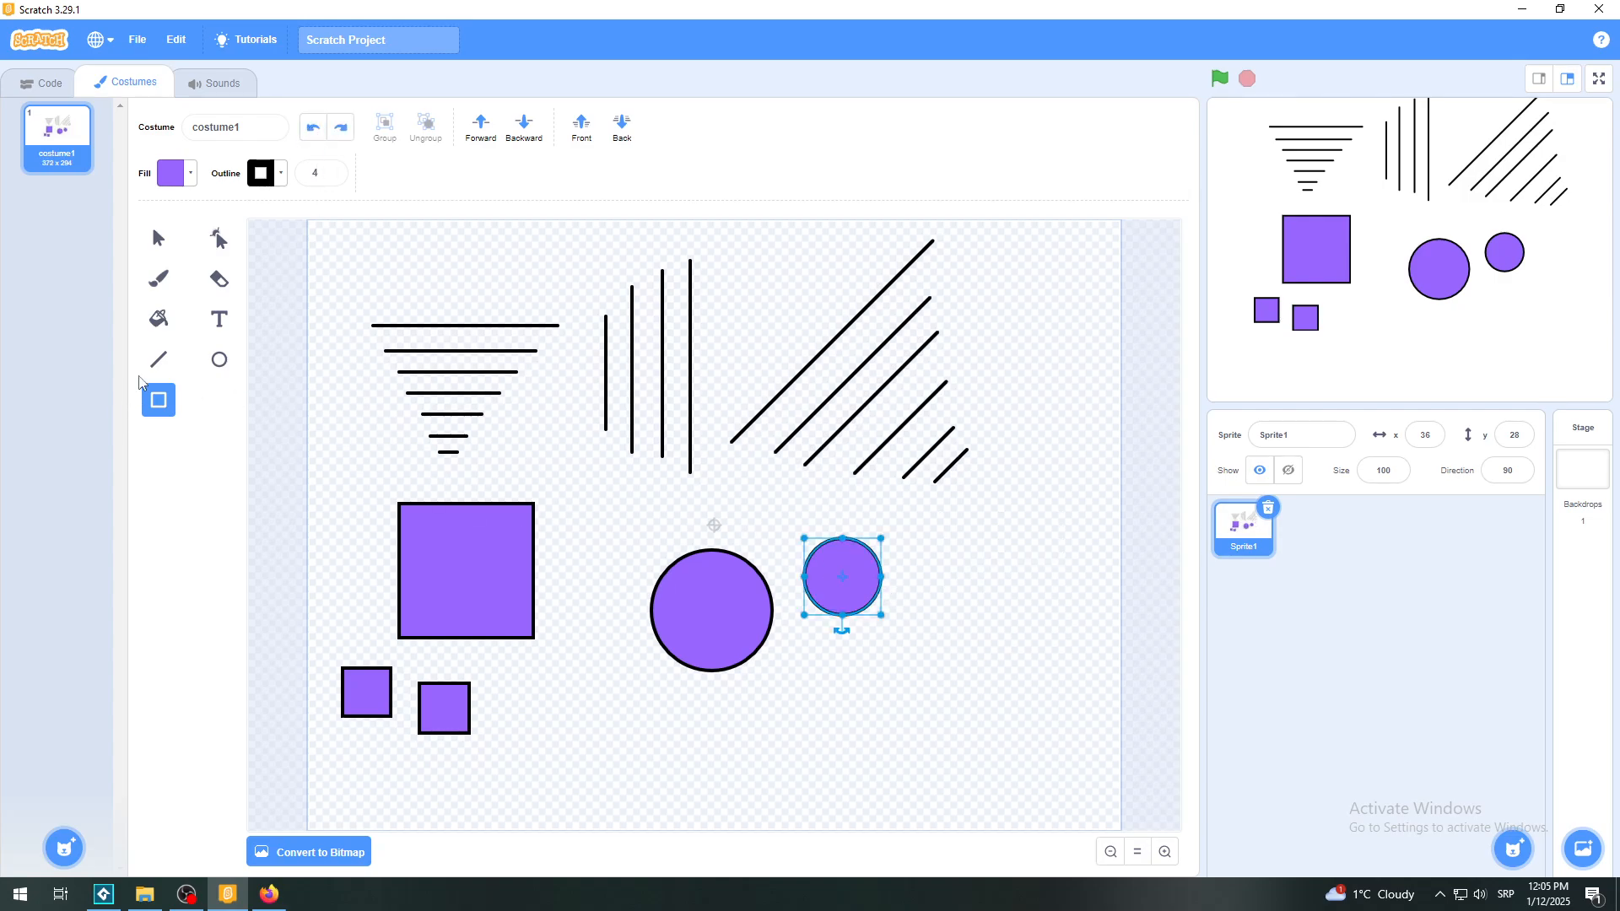
Step: Try drawing an ellipse outward from its centre to the right of the small circle twice, undoing each attempt
{"action": "left_click", "coordinate": [219, 360]}
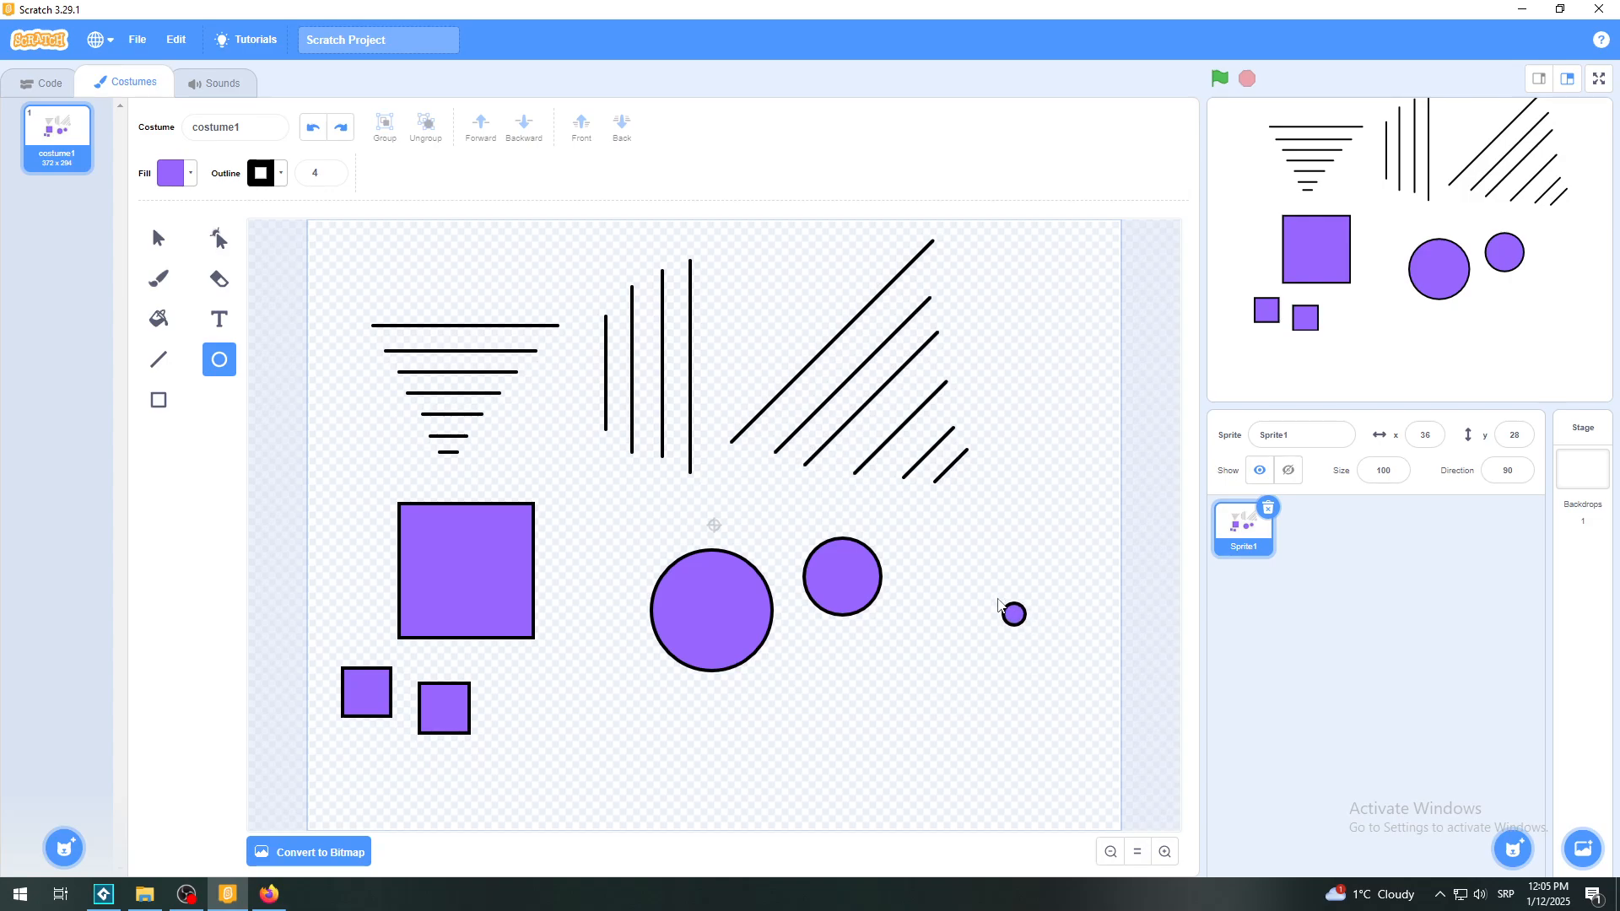
{"action": "left_click_drag", "start_coordinate": [999, 605], "coordinate": [906, 504]}
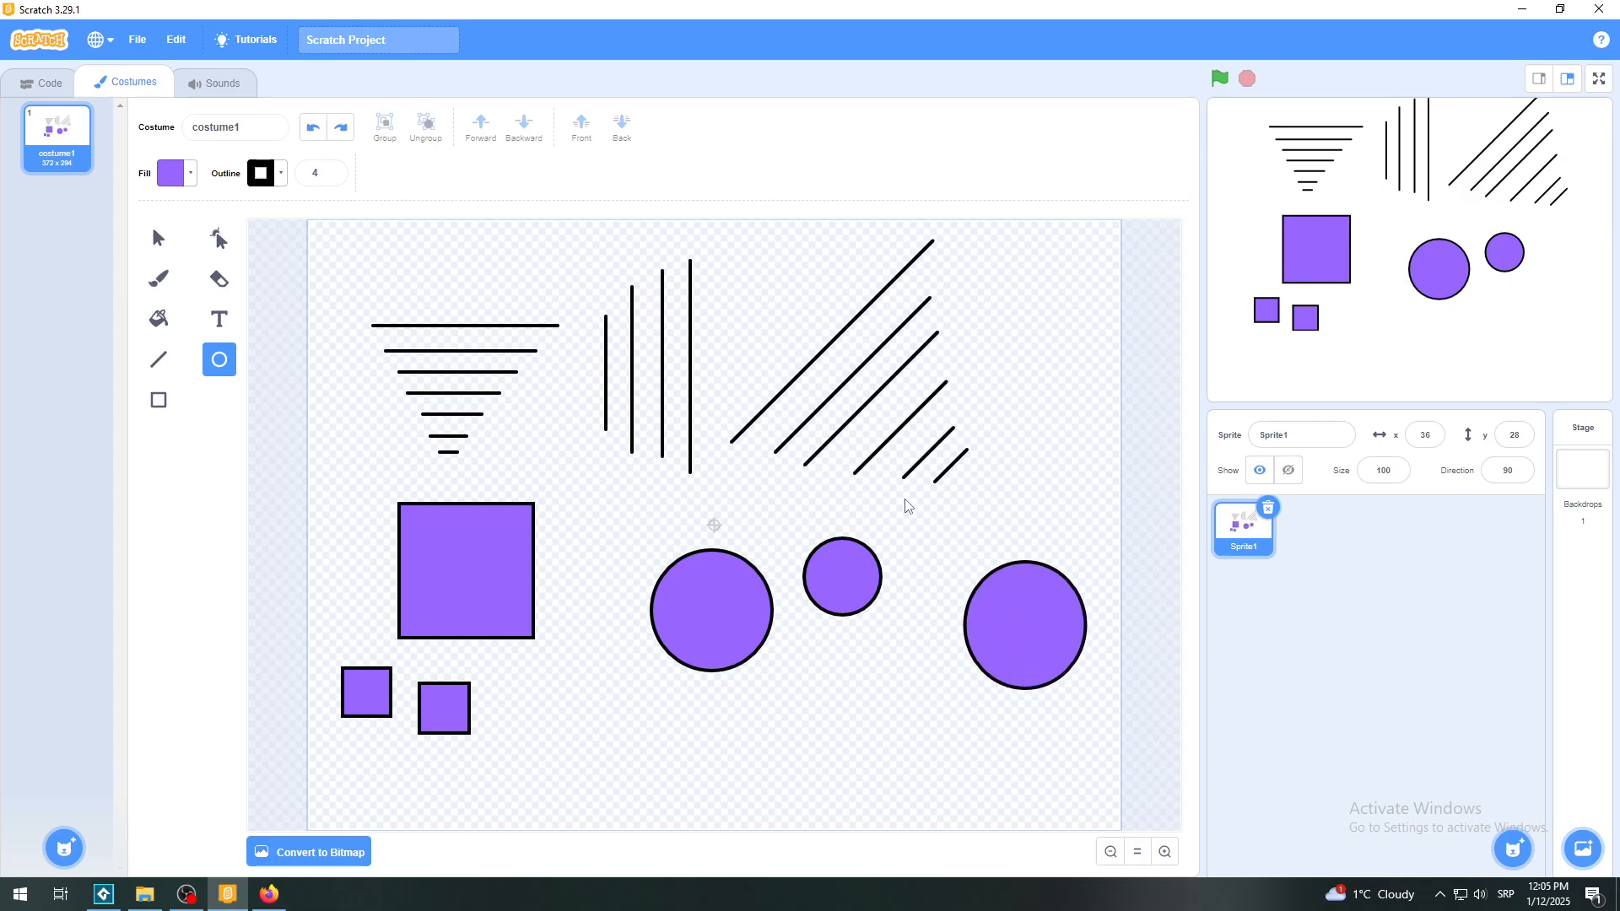
{"action": "left_click", "coordinate": [312, 128]}
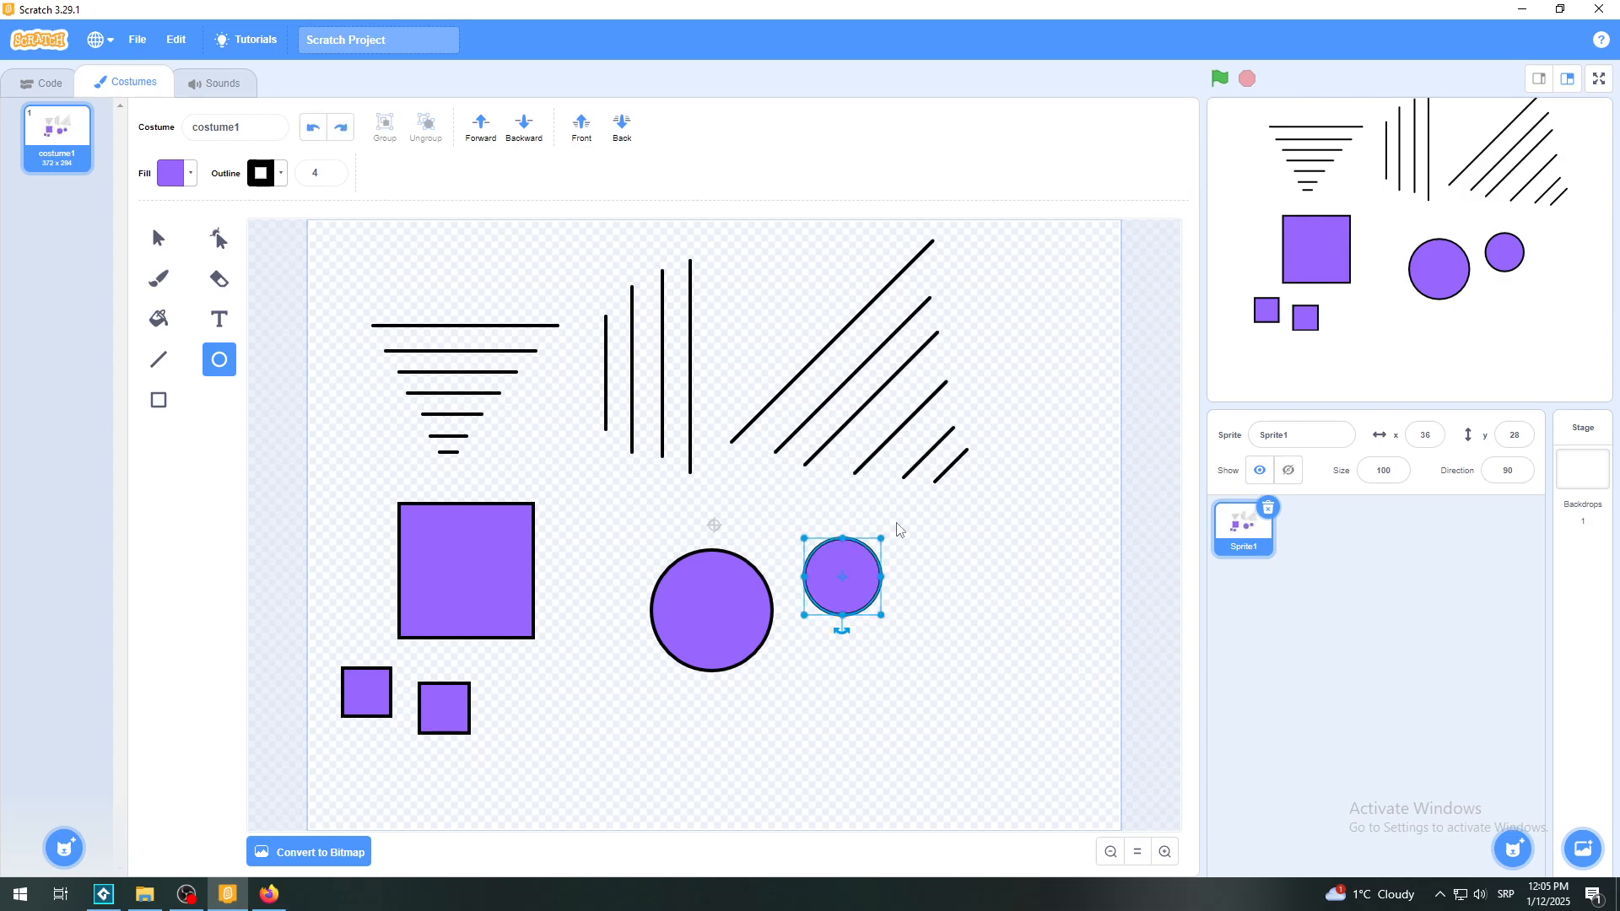
{"action": "left_click", "coordinate": [970, 553]}
{"action": "left_click_drag", "start_coordinate": [970, 553], "coordinate": [1101, 683]}
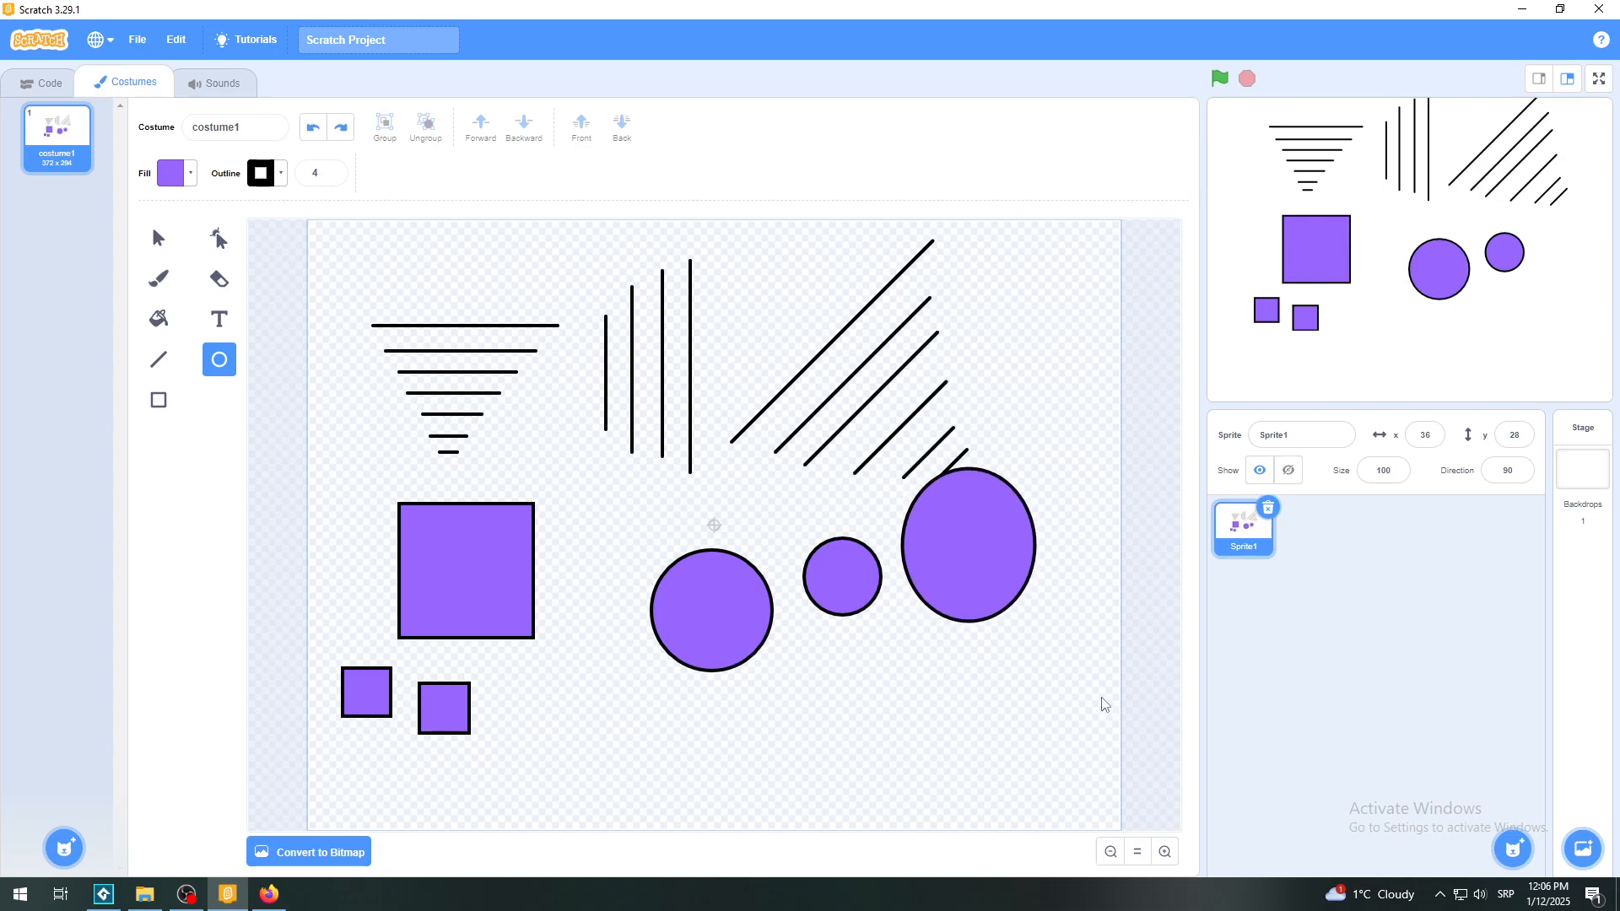
{"action": "left_click", "coordinate": [312, 135]}
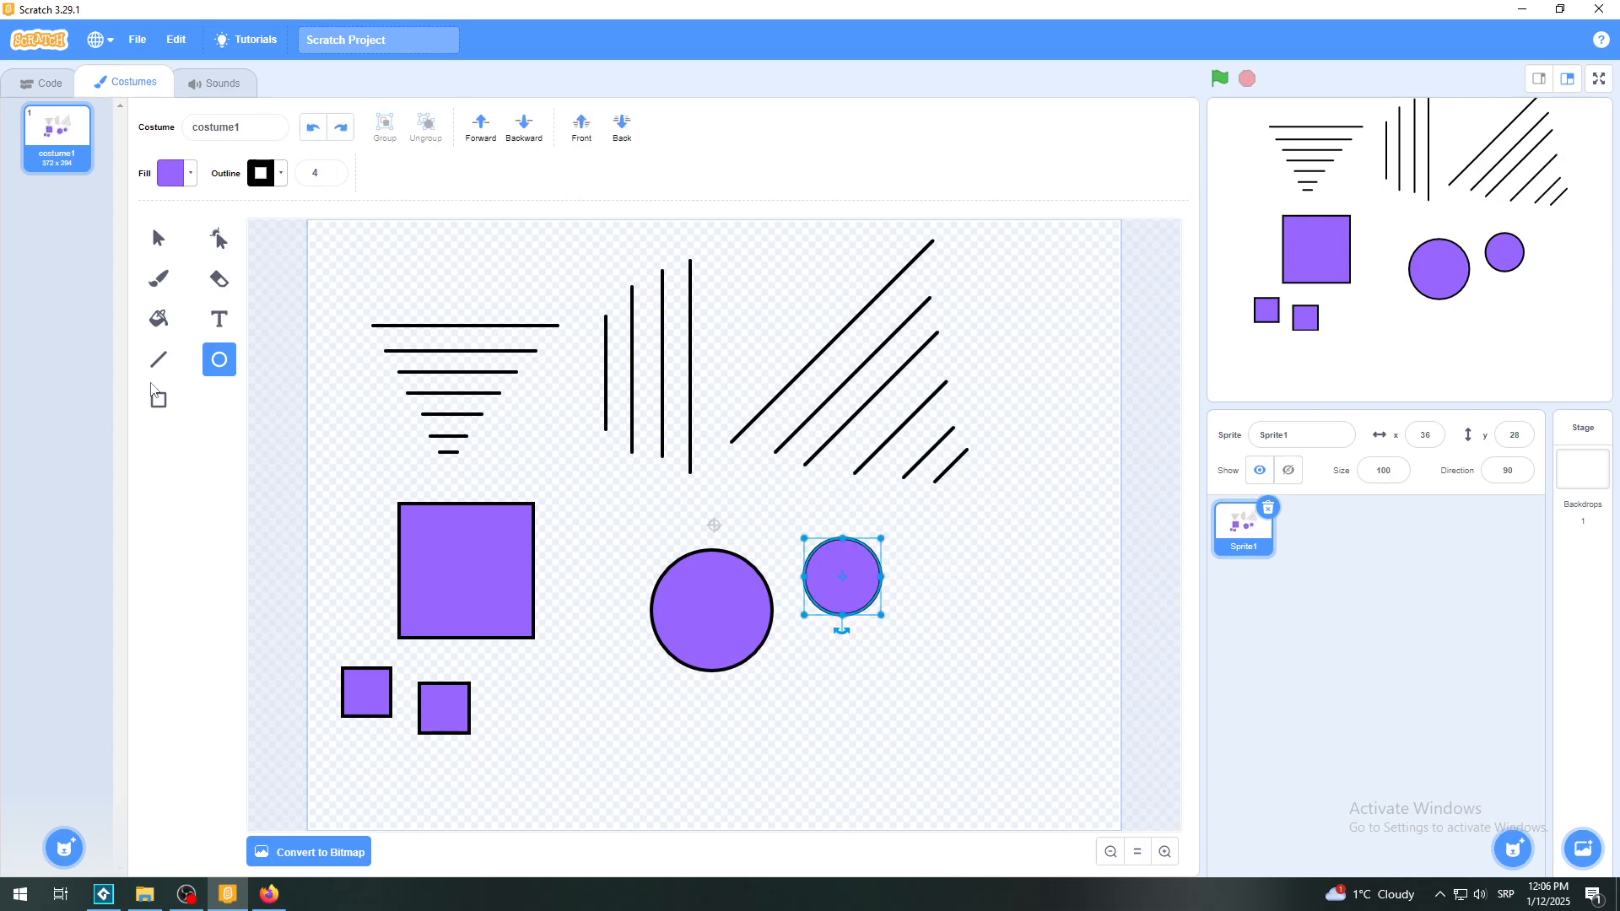
Step: Try drawing a rectangle to the right of the small circle with the Rectangle tool, and undo it
{"action": "left_click", "coordinate": [159, 400]}
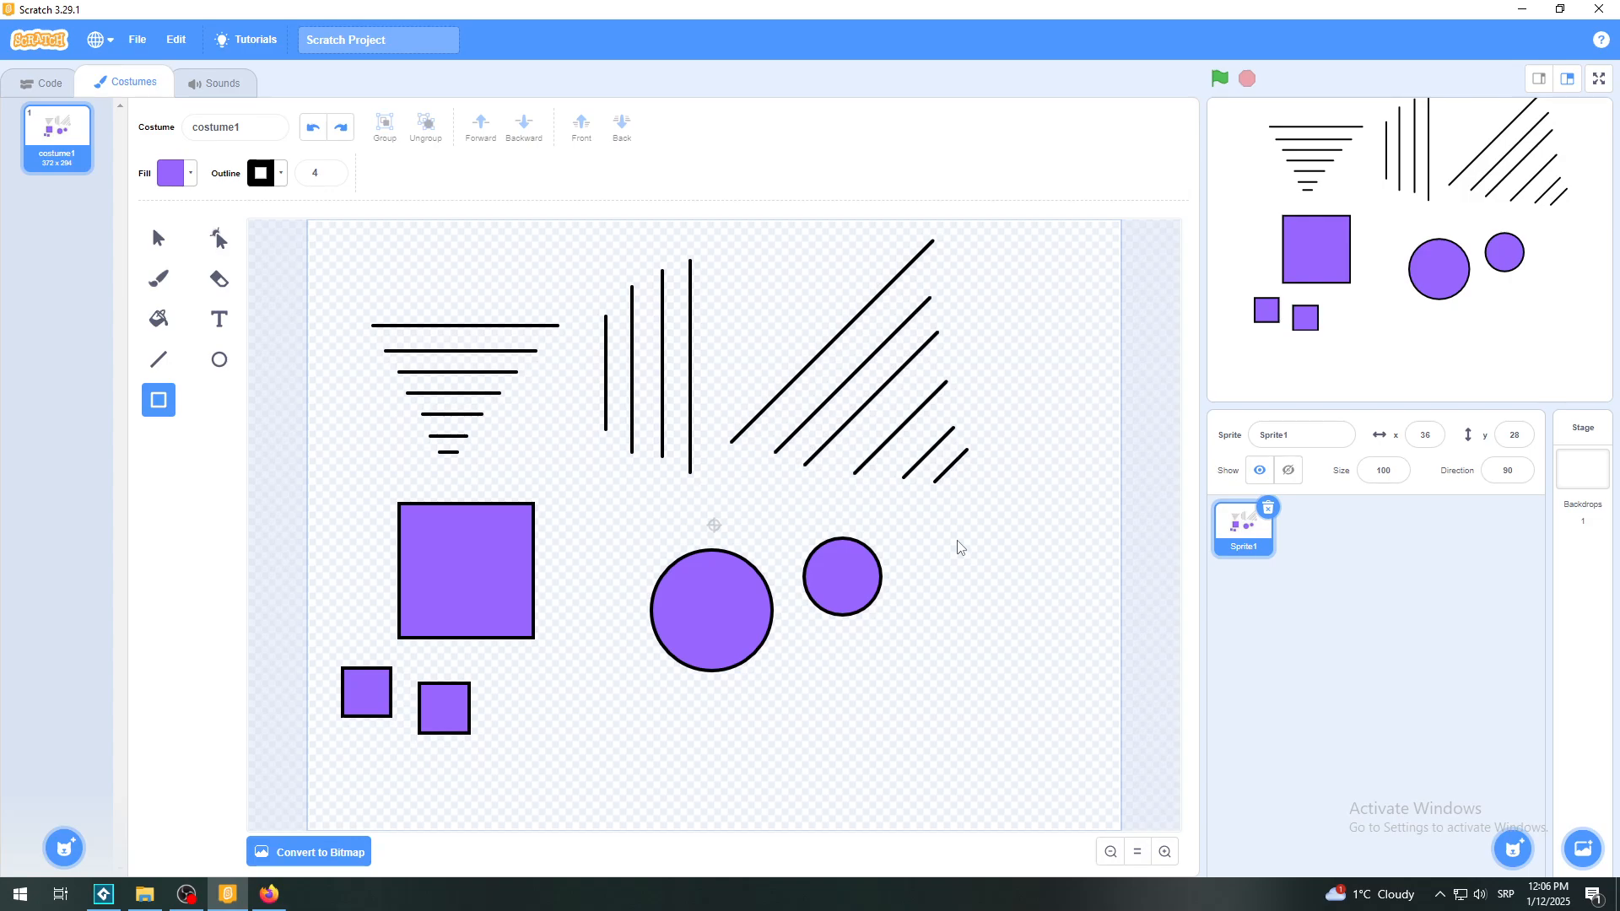
{"action": "mouse_move", "coordinate": [945, 537]}
{"action": "left_mouse_down"}
{"action": "mouse_move", "coordinate": [1046, 684]}
{"action": "mouse_move", "coordinate": [973, 566]}
{"action": "mouse_move", "coordinate": [1021, 643]}
{"action": "left_mouse_up"}
{"action": "left_click", "coordinate": [316, 127]}
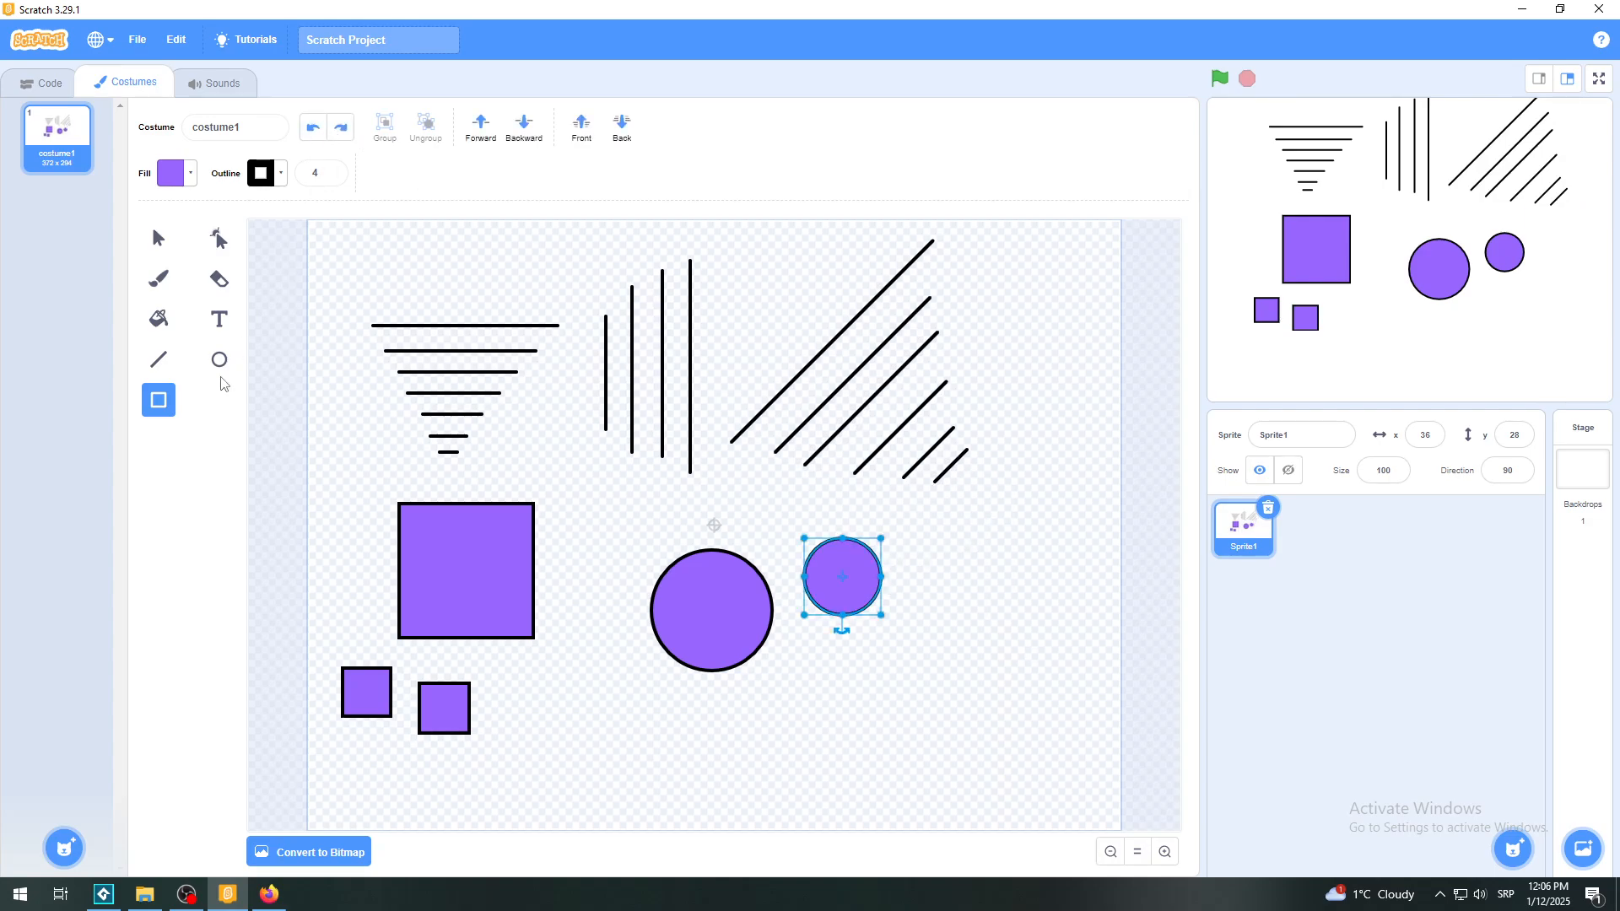
Step: Draw a large purple circle outward from its centre to the right of the small circle, move it slightly down and deselect it
{"action": "left_click", "coordinate": [219, 359]}
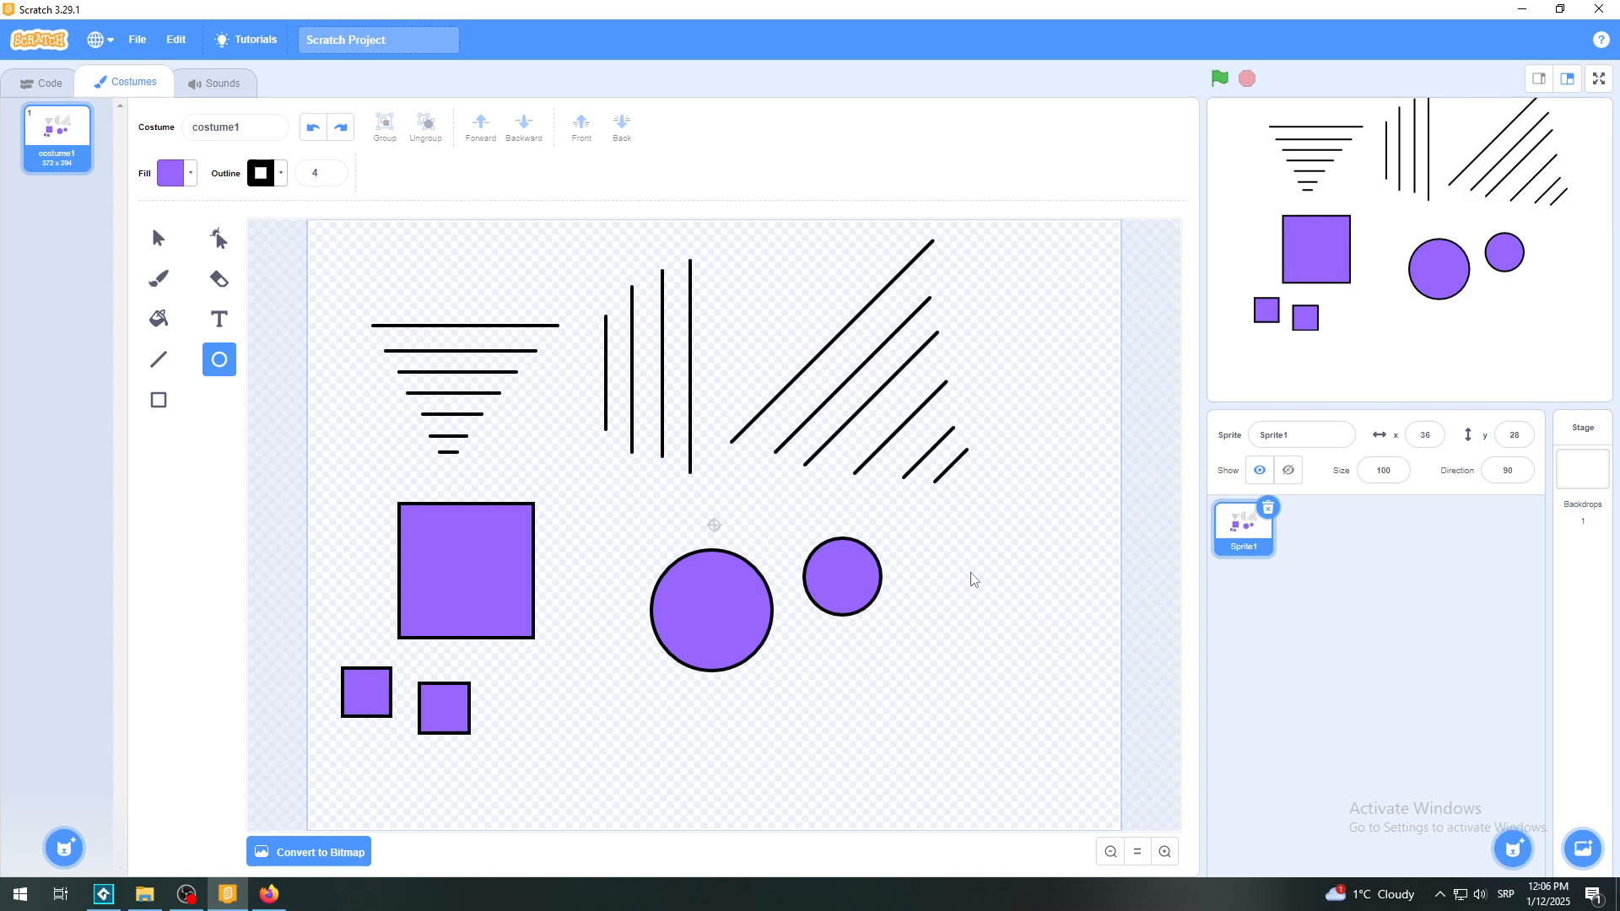
{"action": "left_click_drag", "start_coordinate": [970, 572], "coordinate": [1082, 720]}
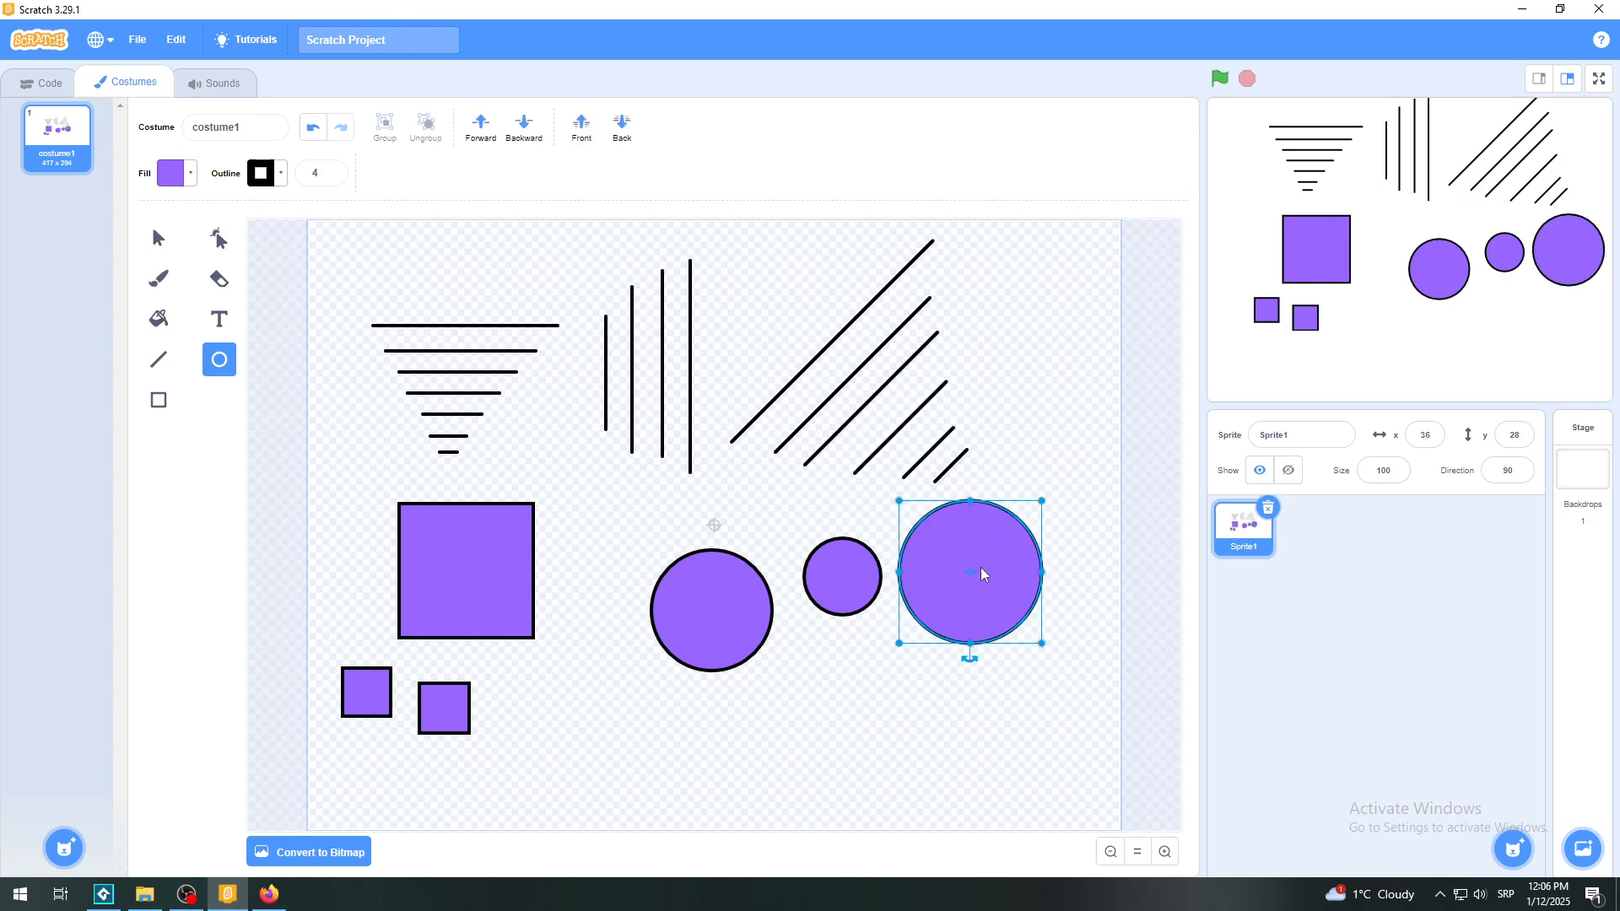
{"action": "left_click_drag", "start_coordinate": [983, 574], "coordinate": [976, 652]}
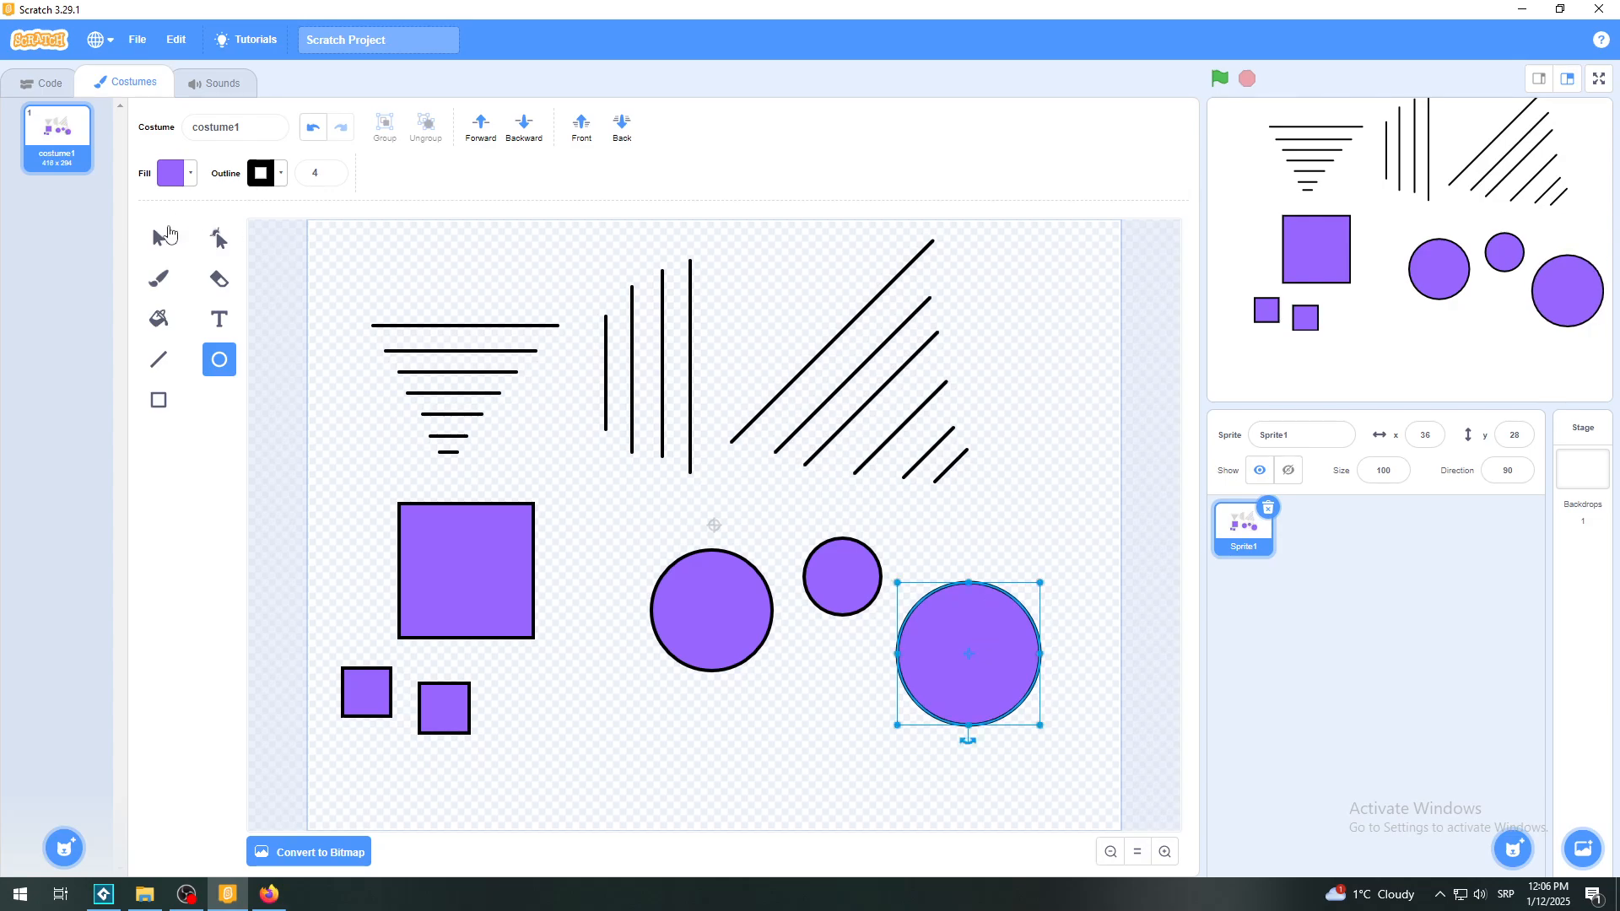
{"action": "left_click", "coordinate": [158, 239]}
{"action": "left_click", "coordinate": [408, 253]}
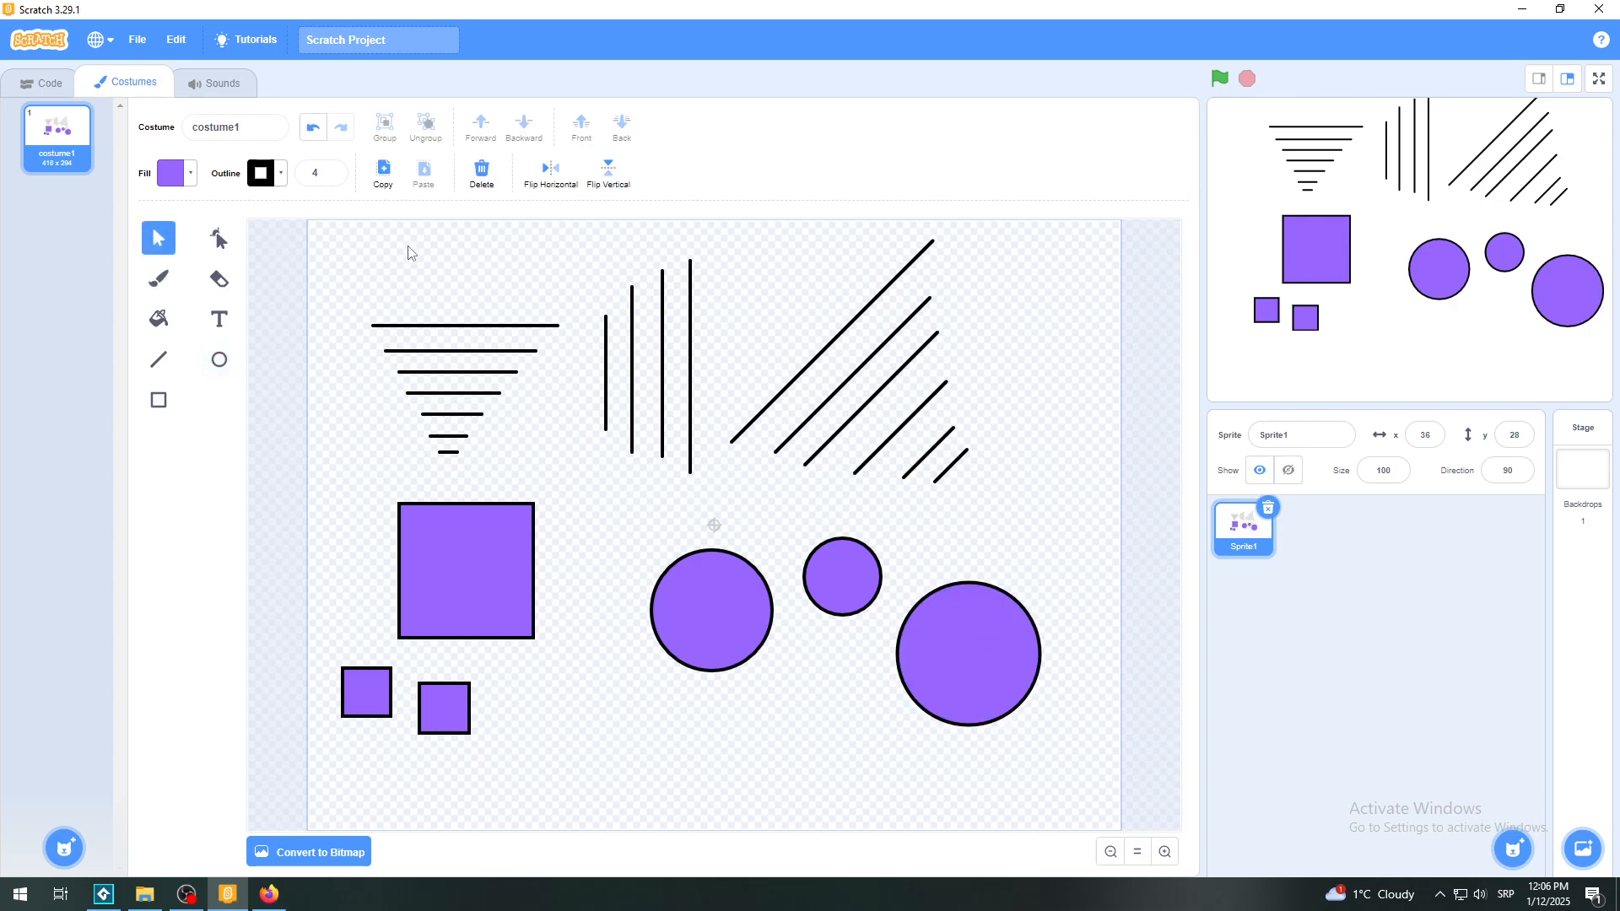